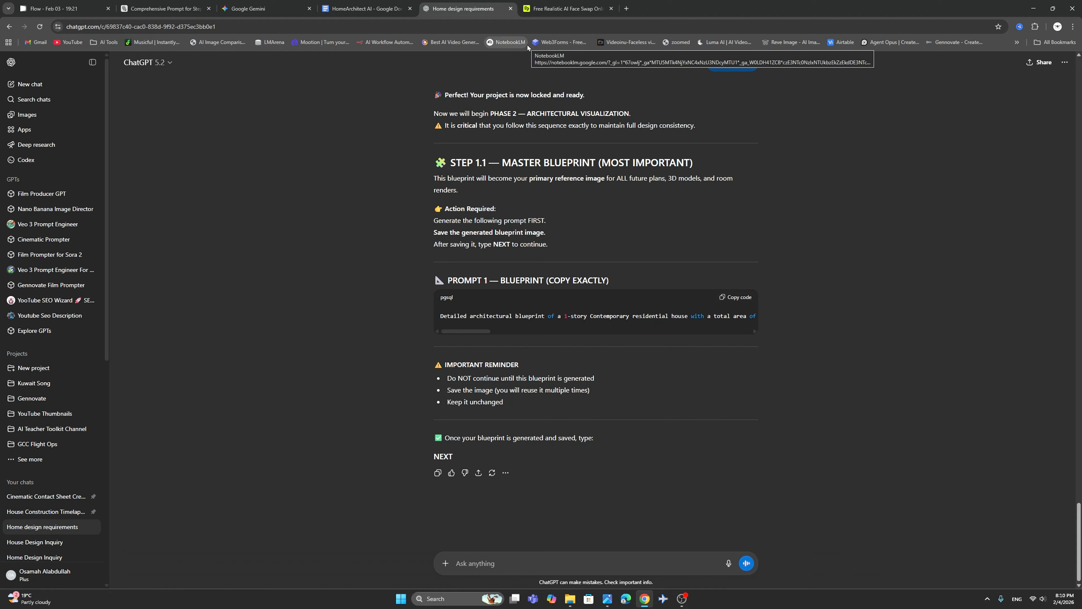
# In Higgsfield, set up Nano Banana Pro image generation with a 4:3 aspect ratio and enter the copied blueprint prompt.
pyautogui.click(555, 13)
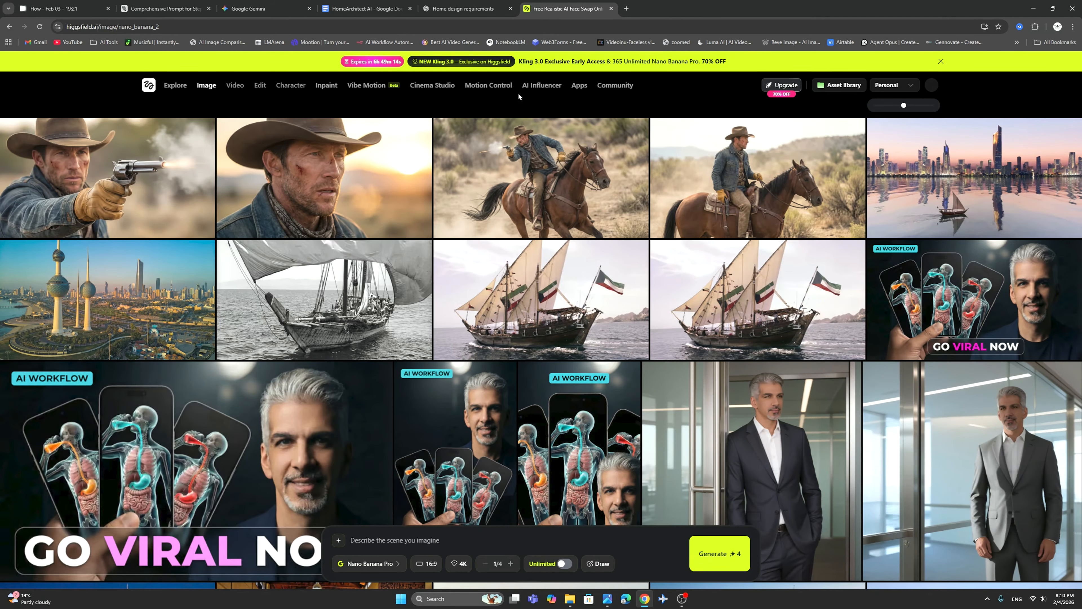
pyautogui.moveTo(202, 88)
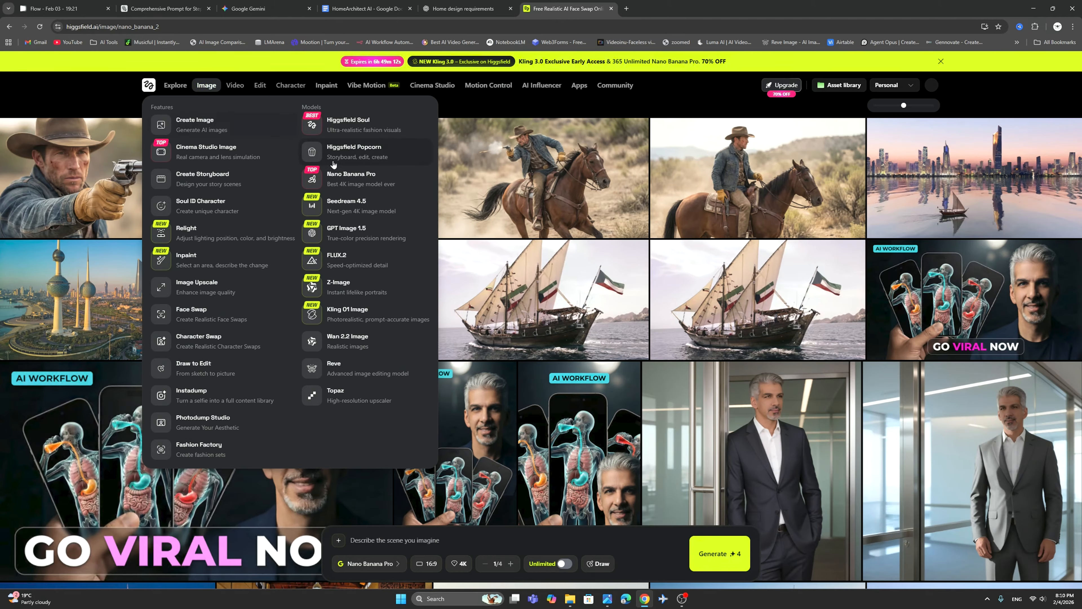
pyautogui.click(346, 179)
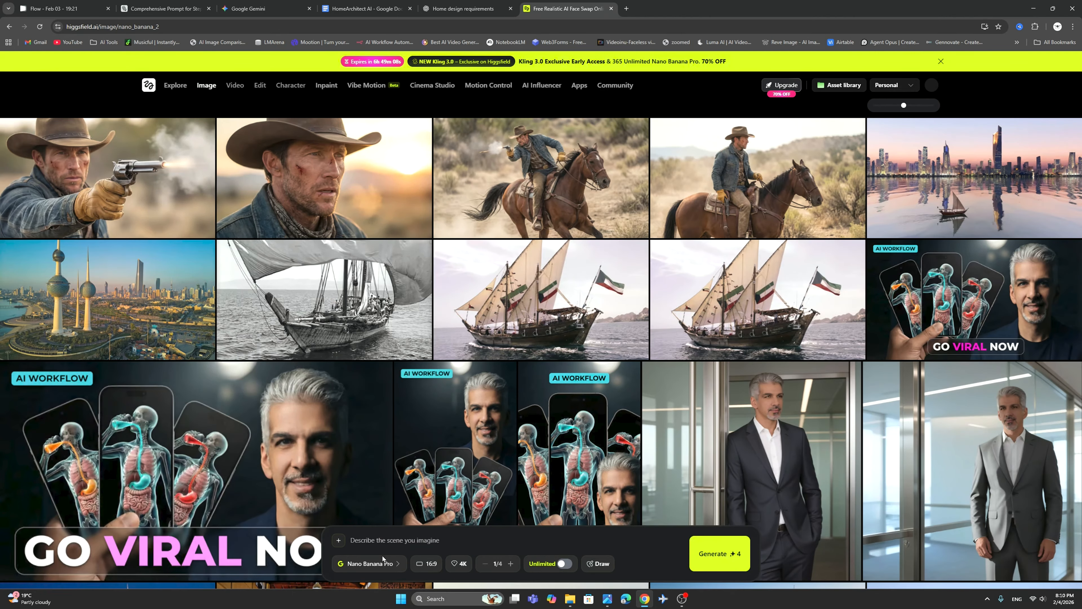
pyautogui.click(427, 563)
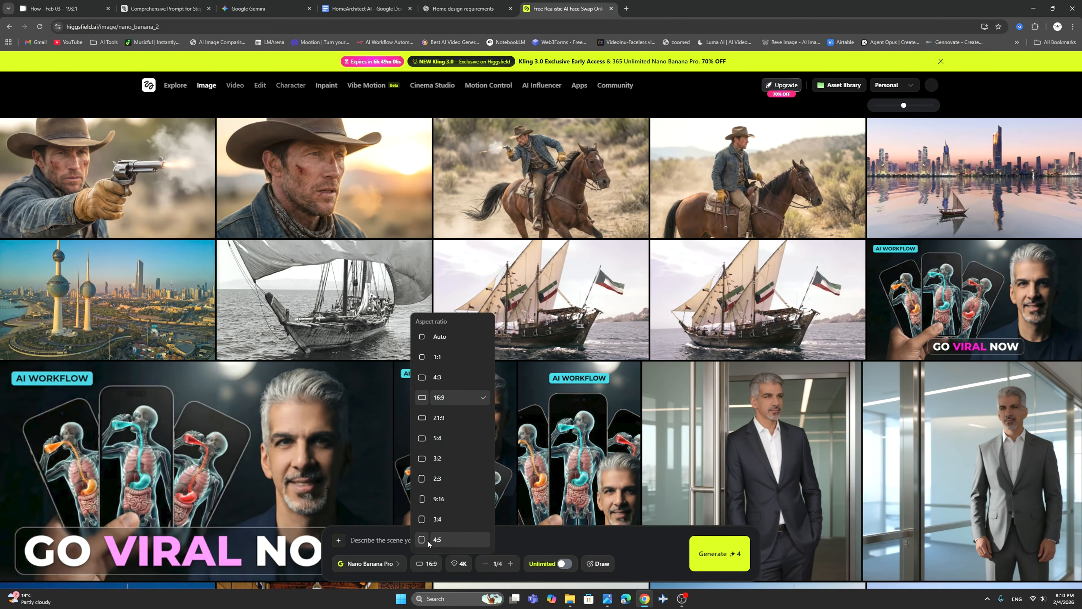
pyautogui.click(444, 376)
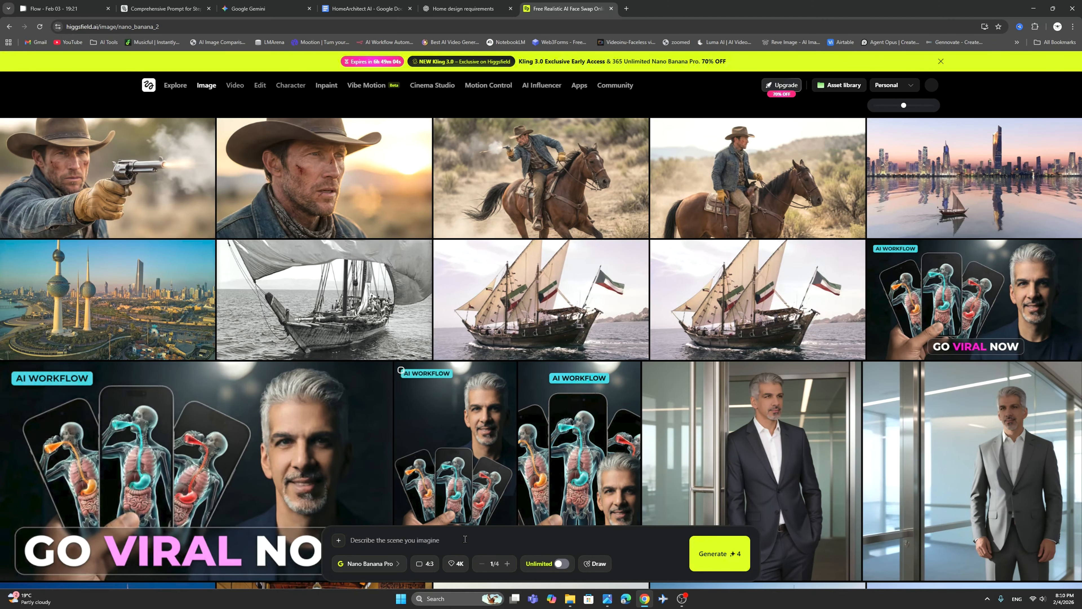
pyautogui.rightClick(378, 540)
pyautogui.click(390, 443)
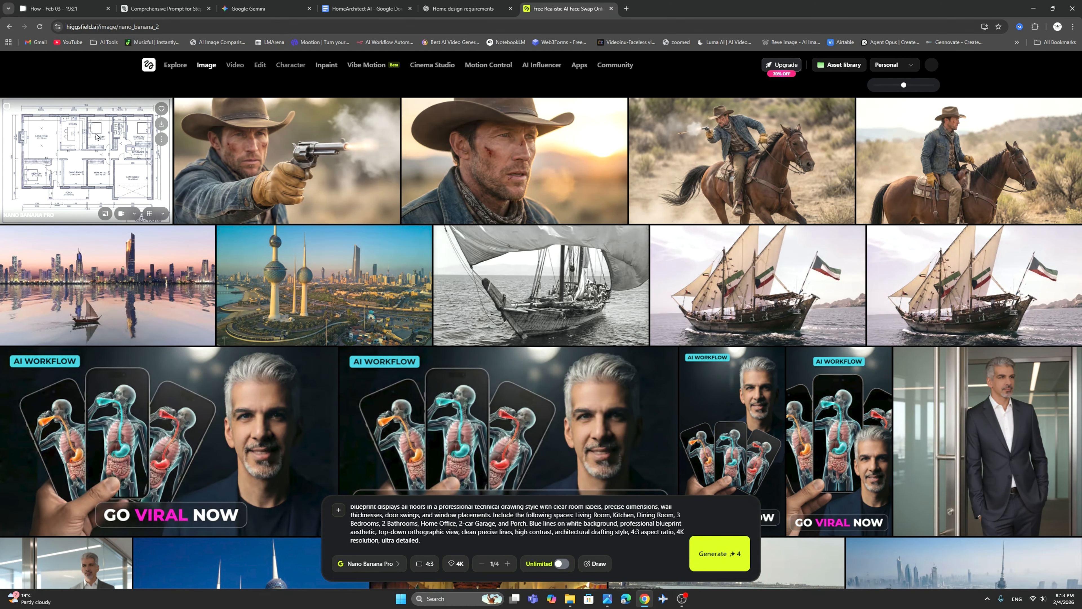
# View the generated architectural blueprint at full size and download it.
pyautogui.click(95, 134)
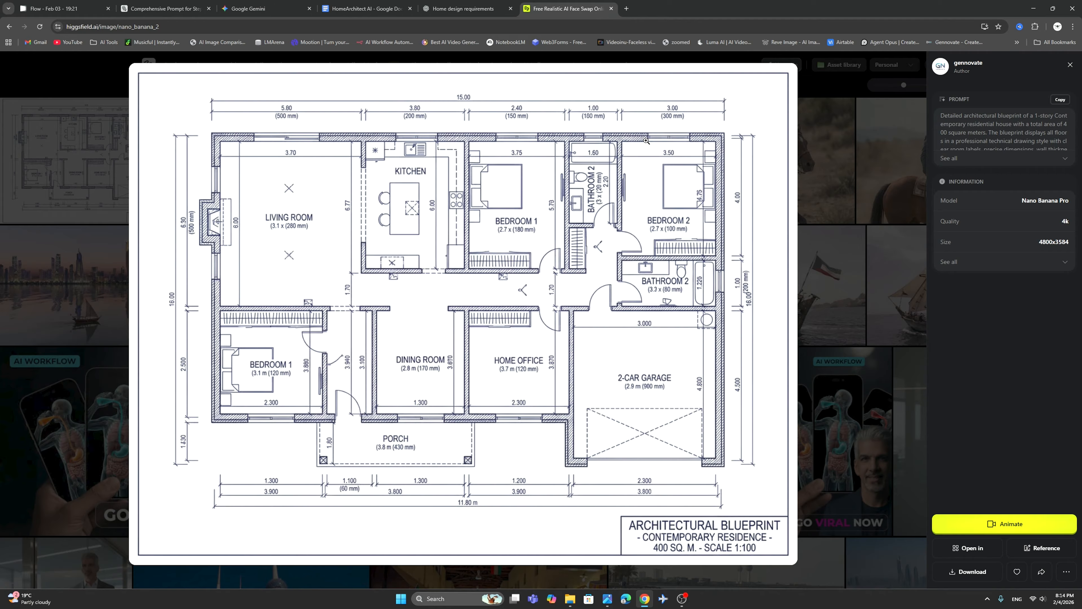
pyautogui.click(848, 184)
pyautogui.click(161, 124)
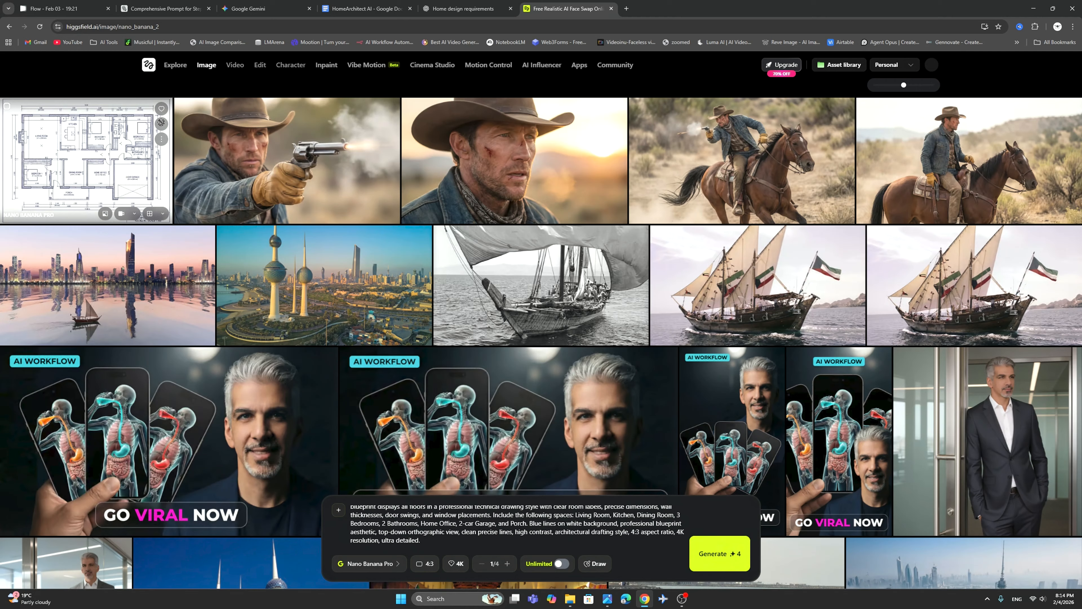
# Switch to ChatGPT and send NEXT in the Home design requirements chat to request the floor plan prompt.
pyautogui.click(451, 9)
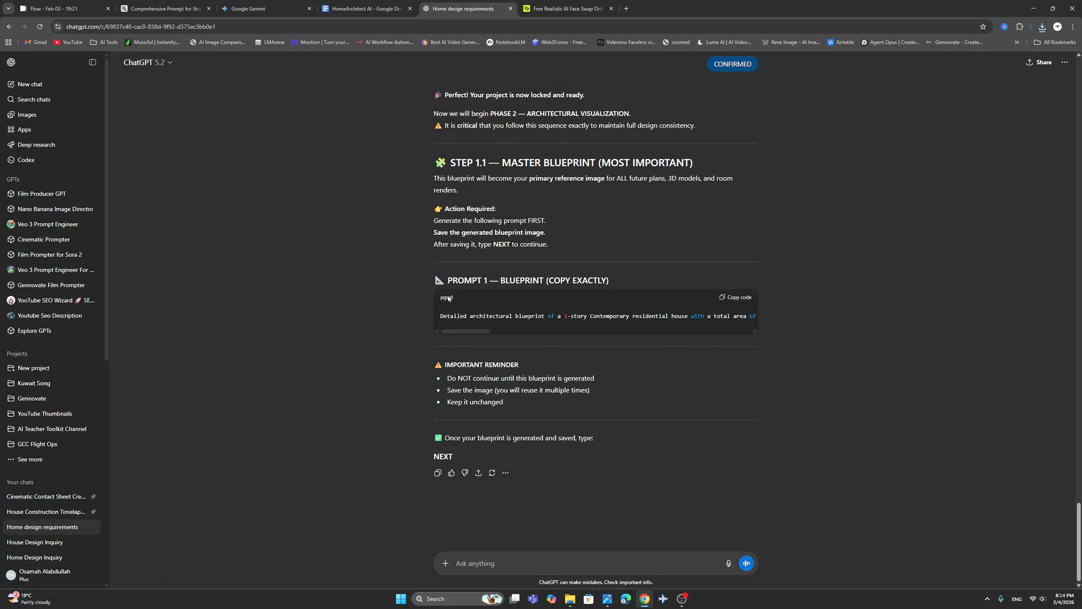
pyautogui.doubleClick(443, 455)
pyautogui.rightClick(443, 455)
pyautogui.click(458, 464)
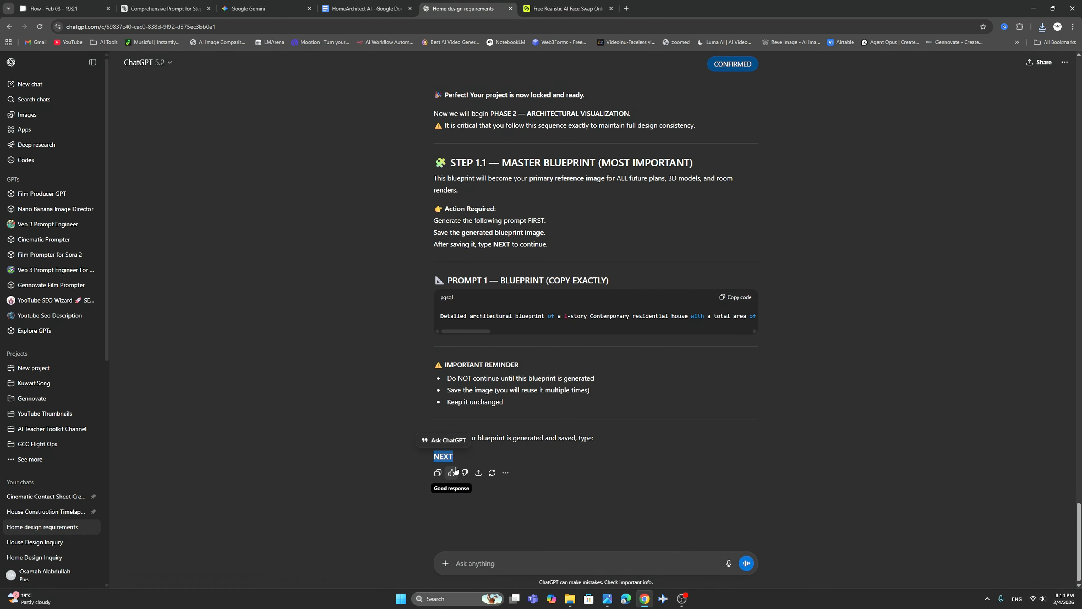
pyautogui.rightClick(468, 563)
pyautogui.click(485, 468)
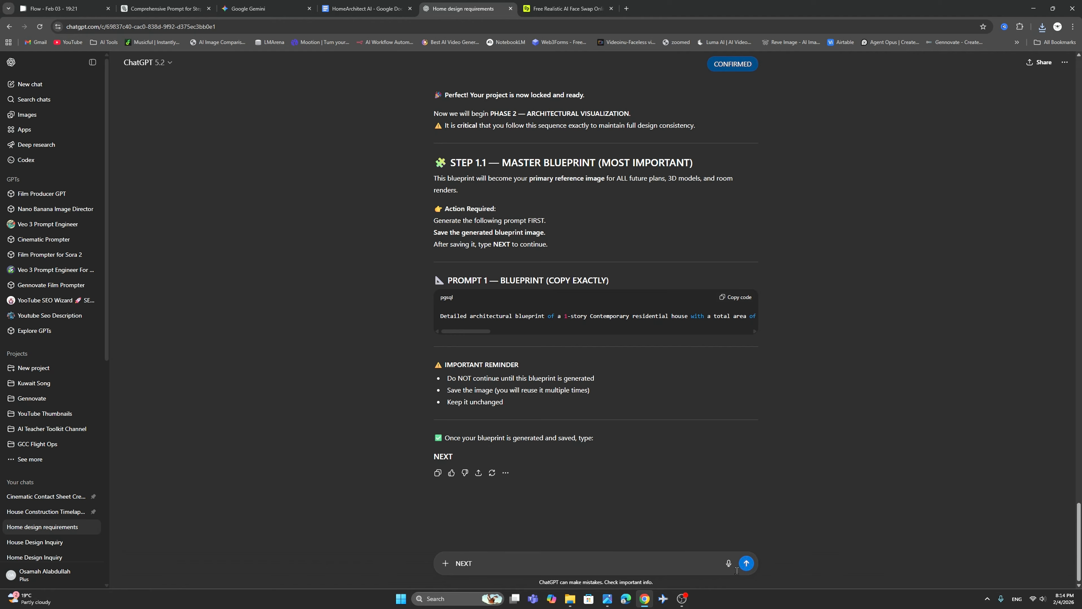
pyautogui.press('Return')
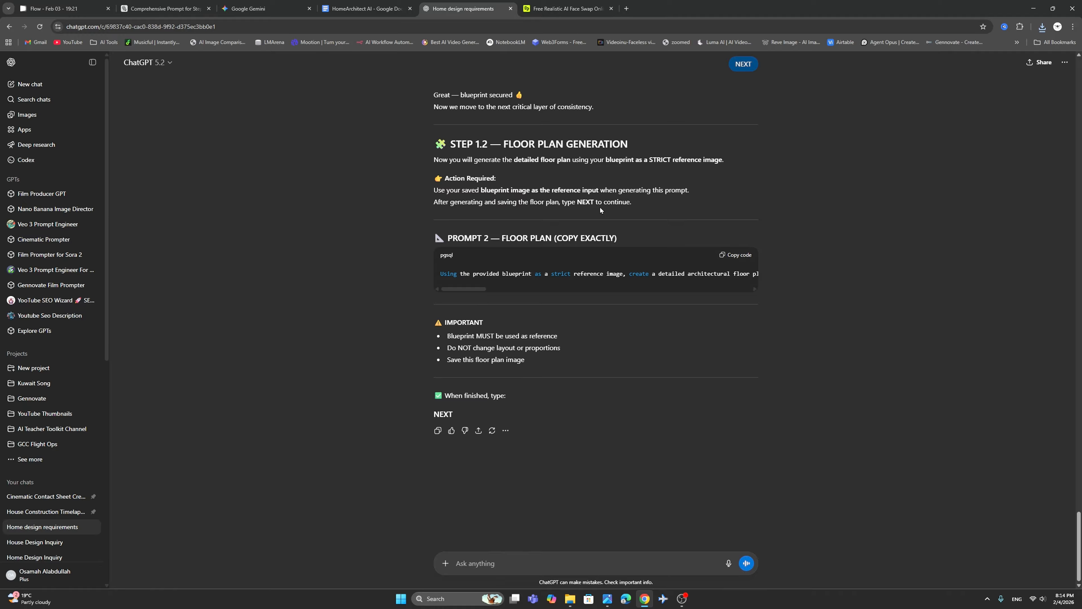
# Copy the Prompt 2 floor plan text and upload the downloaded blueprint PNG to Higgsfield as the reference image.
pyautogui.click(733, 255)
pyautogui.hotkey('ctrl', 'Tab')
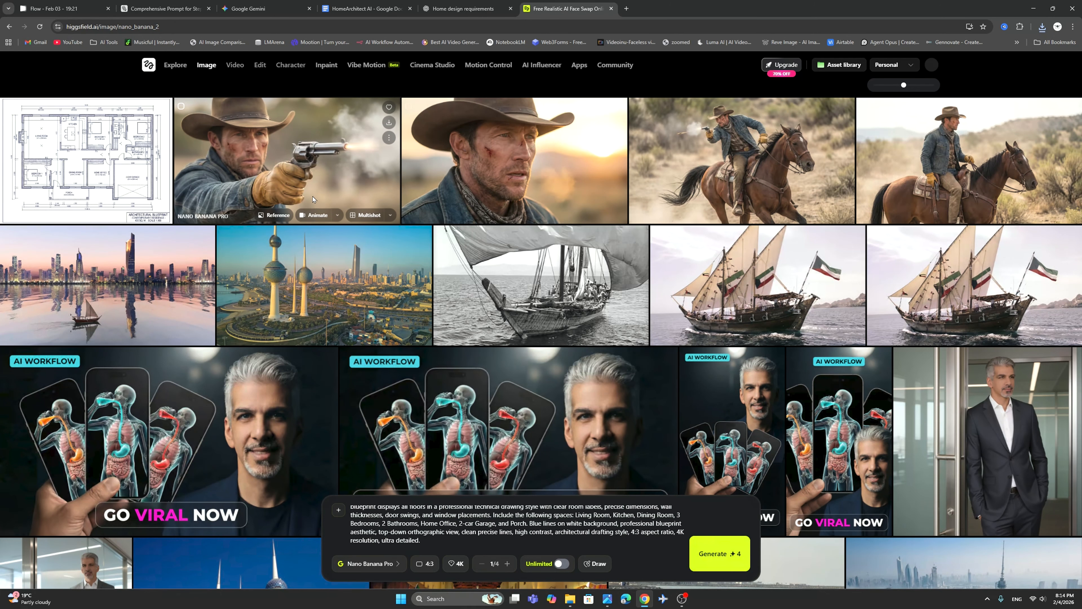
pyautogui.click(341, 510)
pyautogui.scroll(-10, 365, 386)
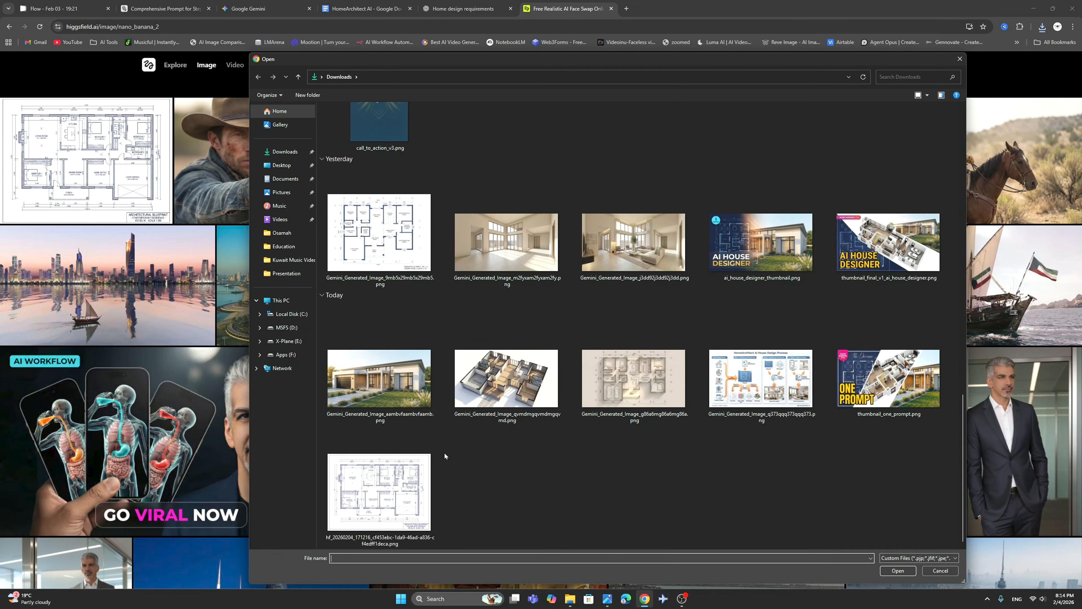
pyautogui.doubleClick(396, 488)
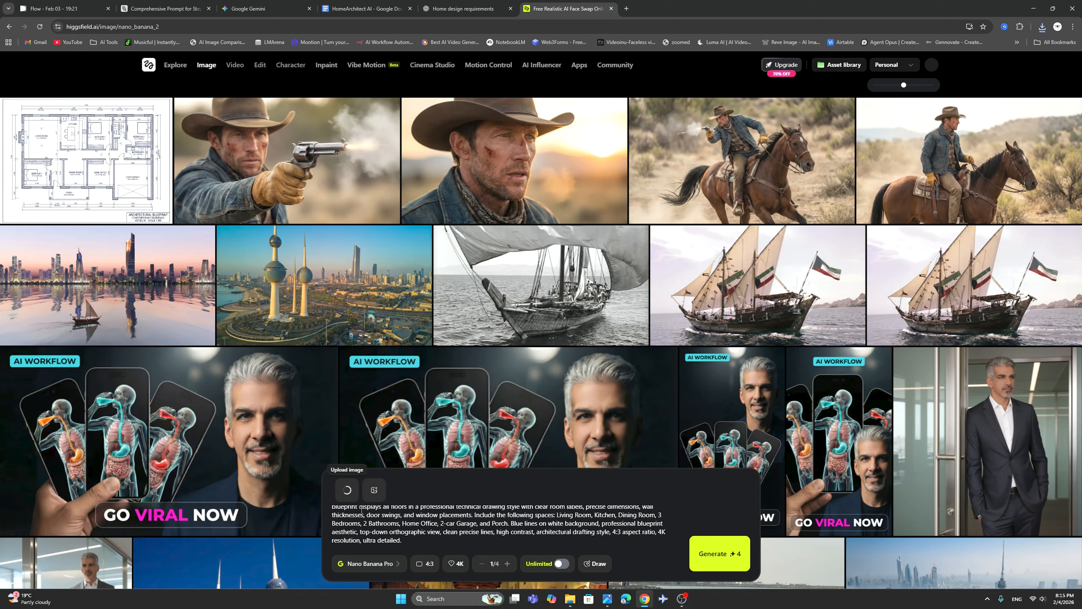
# Replace the old blueprint prompt with the copied floor plan prompt.
pyautogui.moveTo(410, 540); pyautogui.dragTo(332, 509)
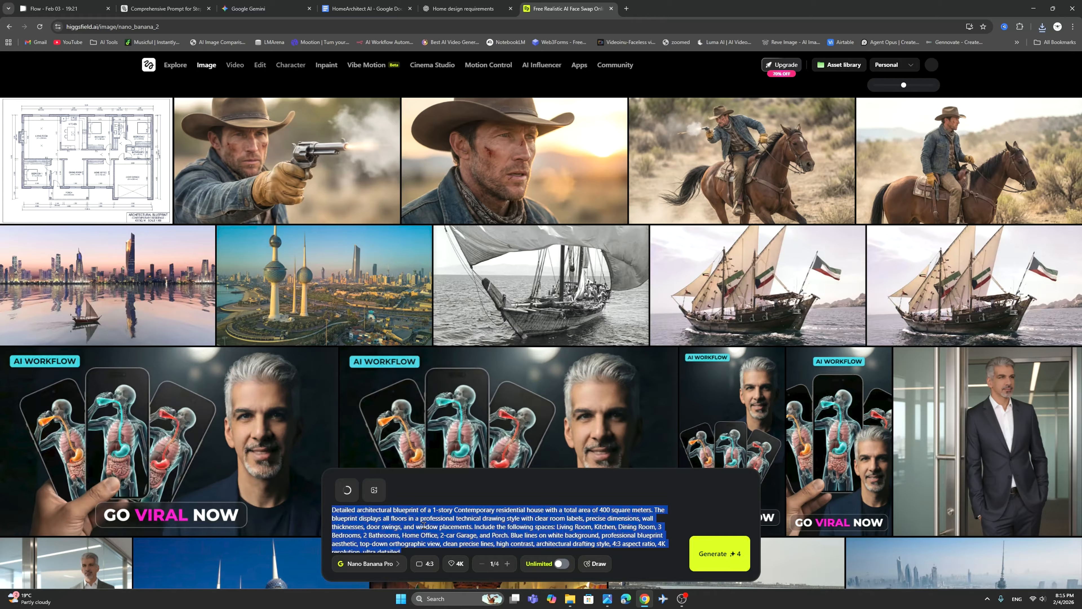
pyautogui.rightClick(425, 534)
pyautogui.click(461, 375)
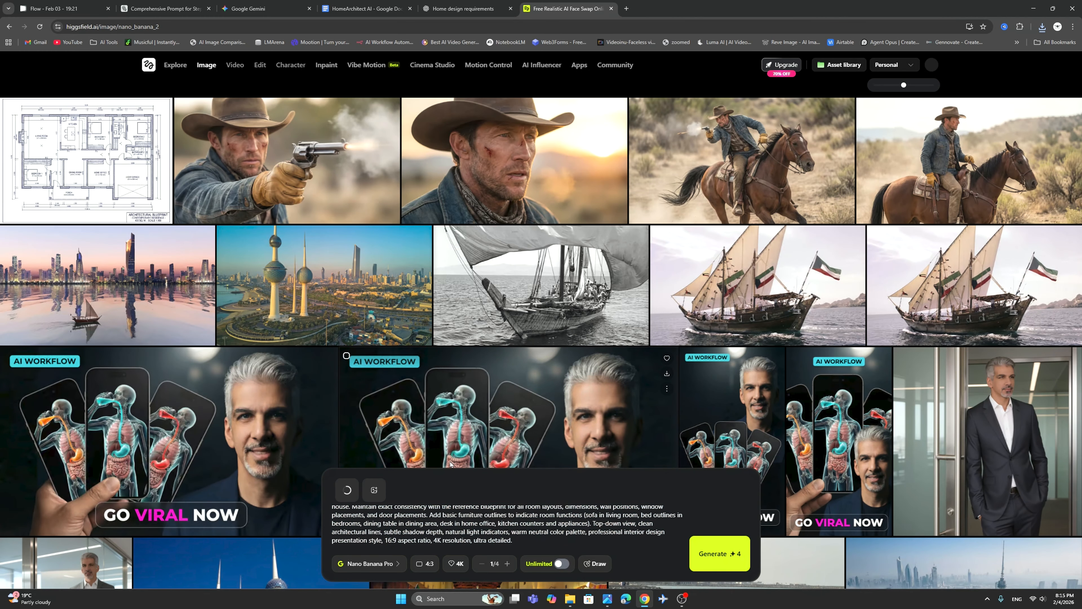
pyautogui.scroll(1, 444, 521)
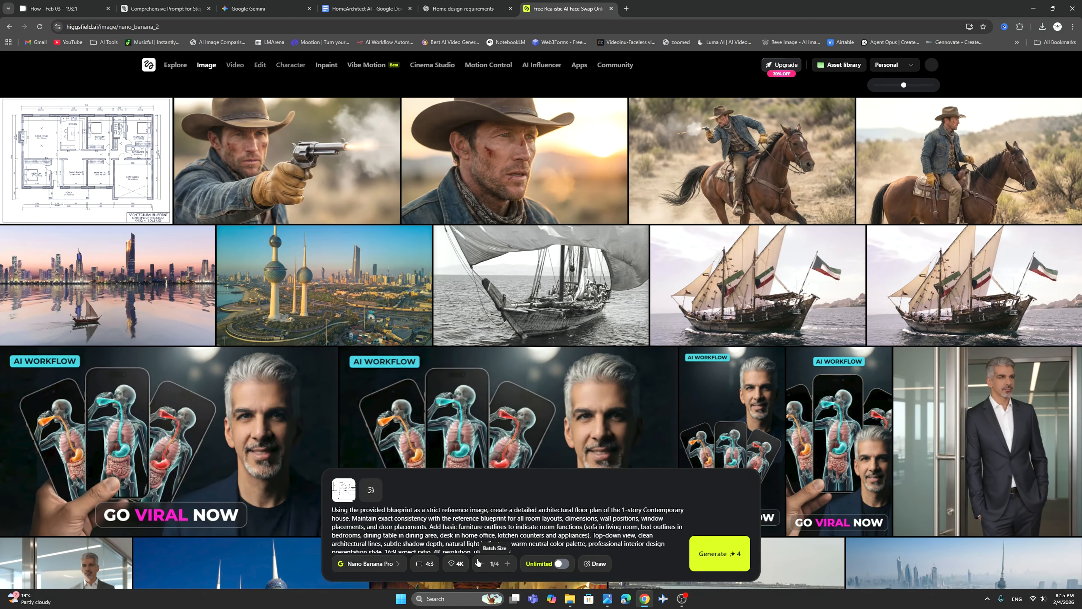
# Set the aspect ratio to 16:9 and generate the floor plan image.
pyautogui.click(425, 569)
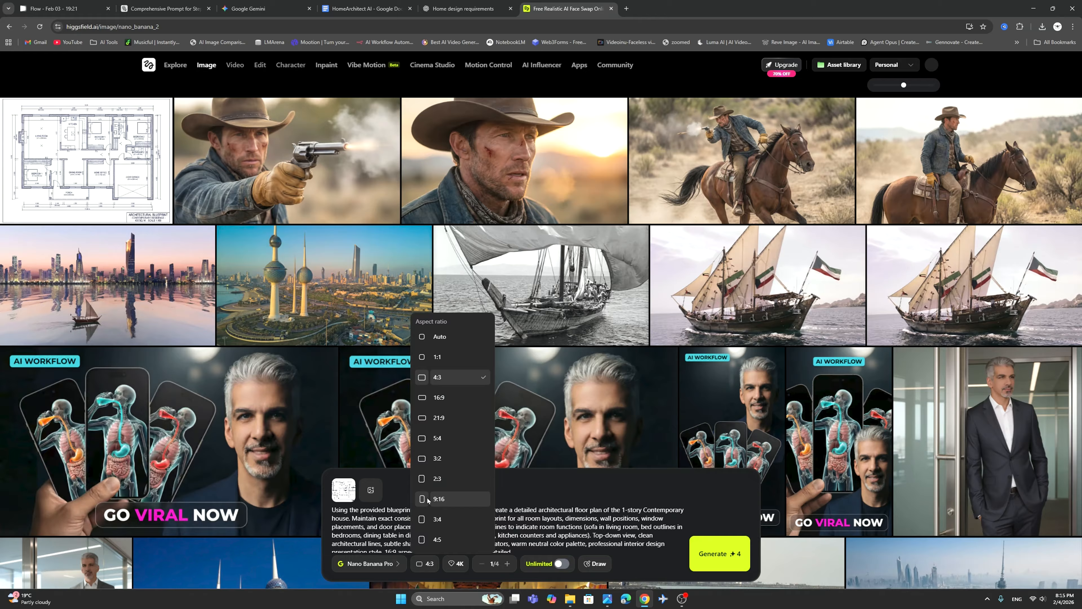
pyautogui.click(428, 400)
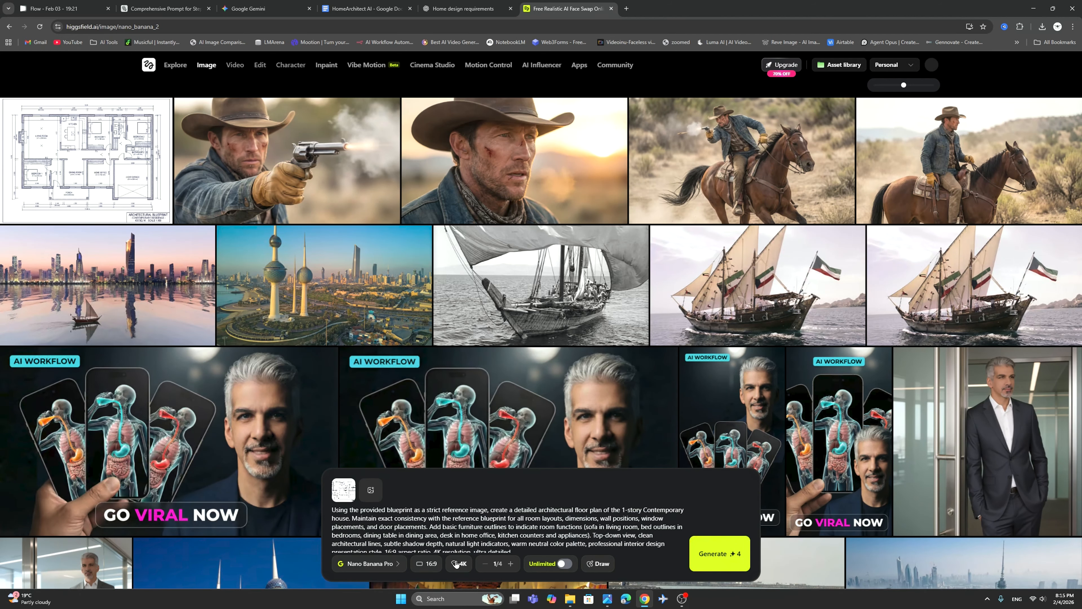
pyautogui.click(720, 557)
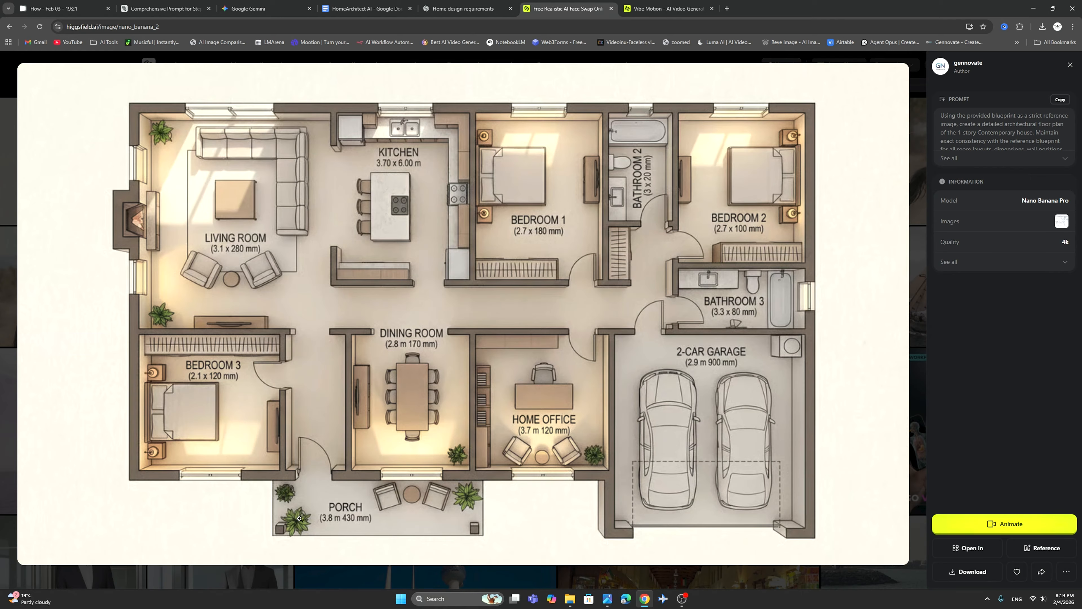
# Close the floor plan preview and send NEXT in ChatGPT to request the color-coded room plan prompt.
pyautogui.click(1, 117)
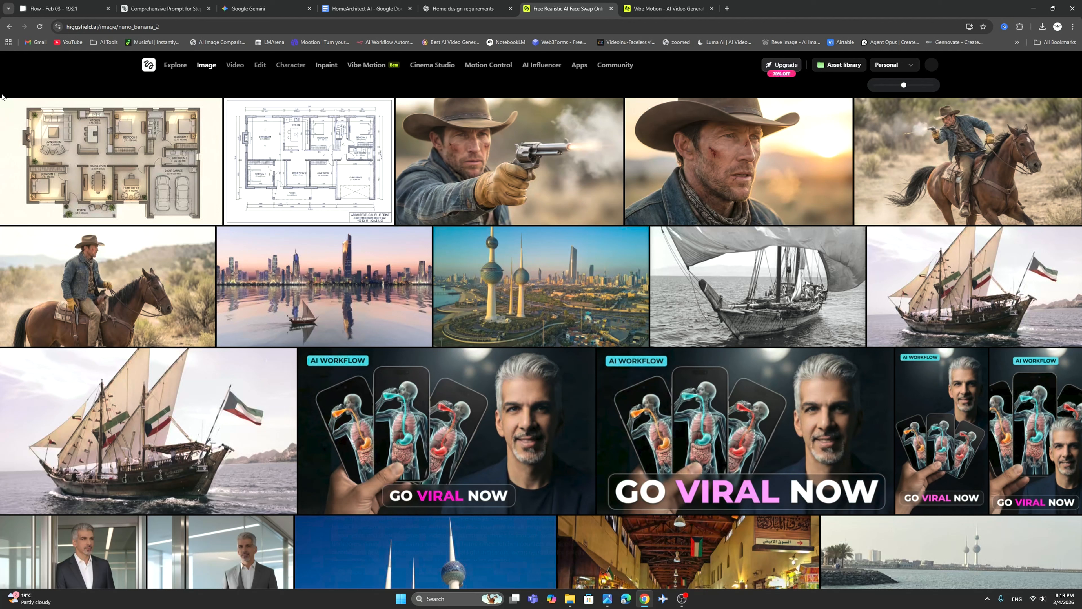
pyautogui.click(488, 9)
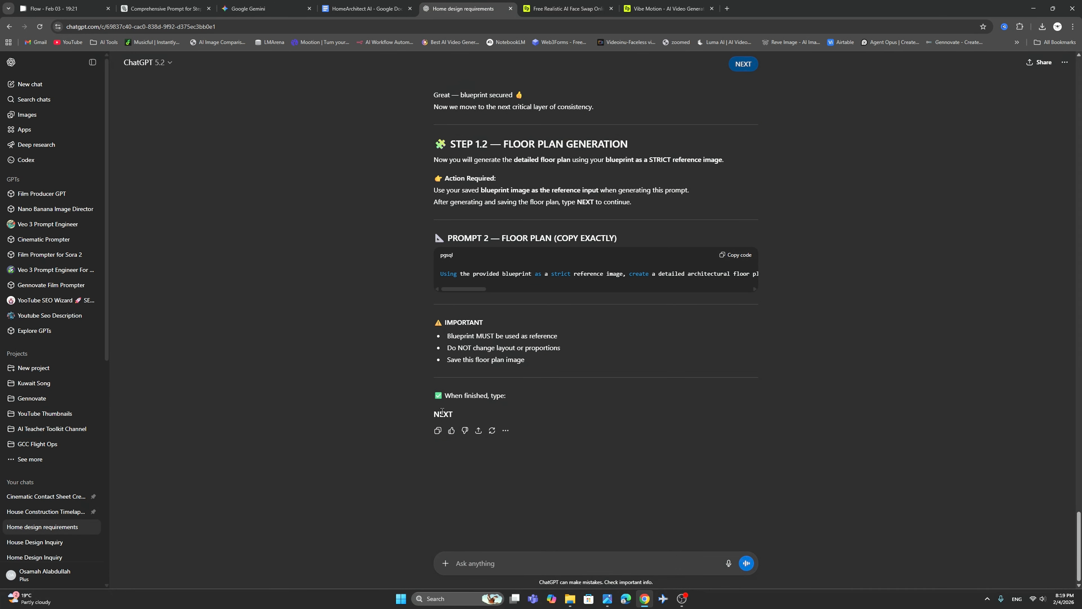
pyautogui.doubleClick(442, 413)
pyautogui.rightClick(442, 412)
pyautogui.click(453, 420)
pyautogui.rightClick(459, 562)
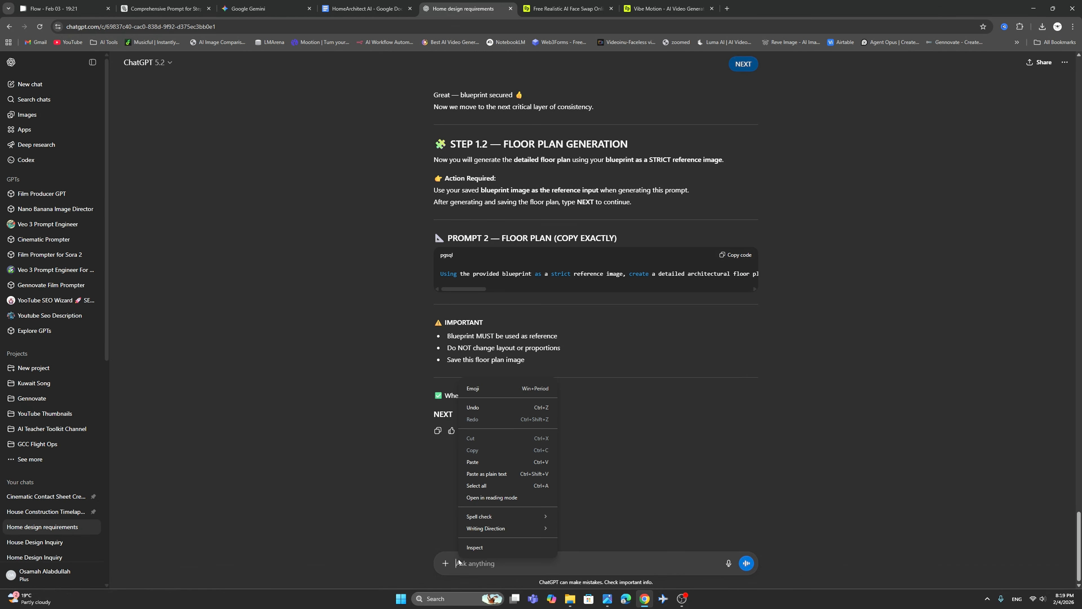
pyautogui.click(472, 462)
pyautogui.click(746, 563)
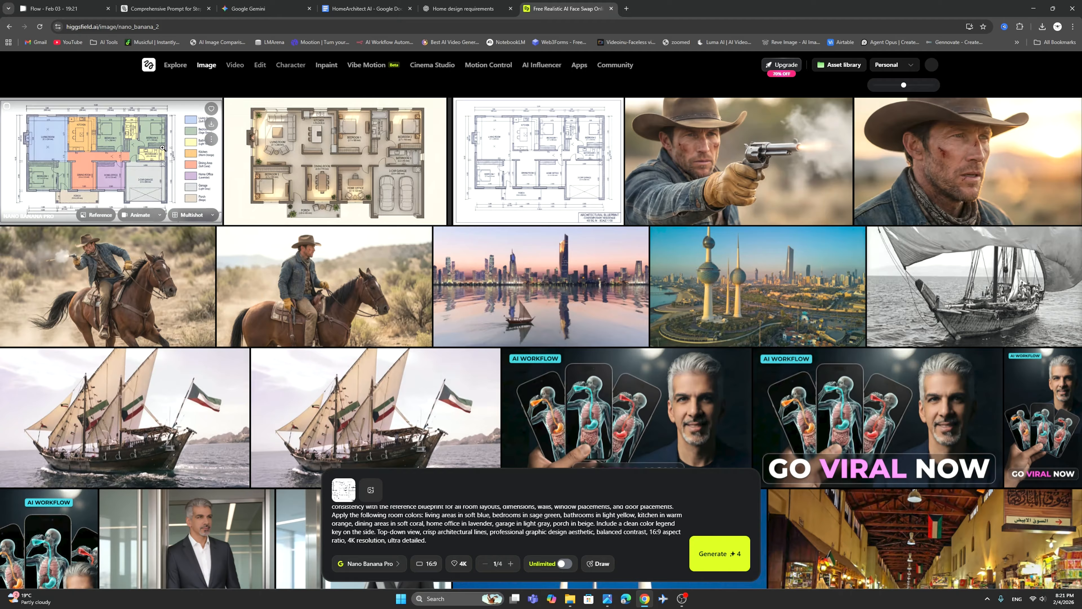
# View the generated color-coded room plan in Higgsfield, and copy the Prompt 4 3D structure text from ChatGPT.
pyautogui.click(162, 147)
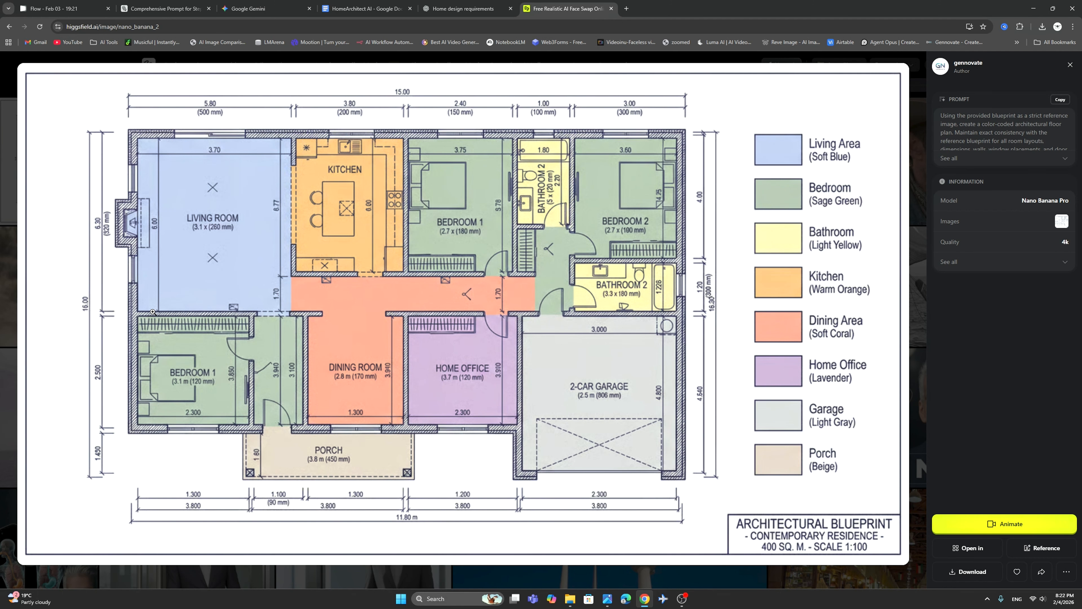
pyautogui.hotkey('ctrl', 'shift', 'Tab')
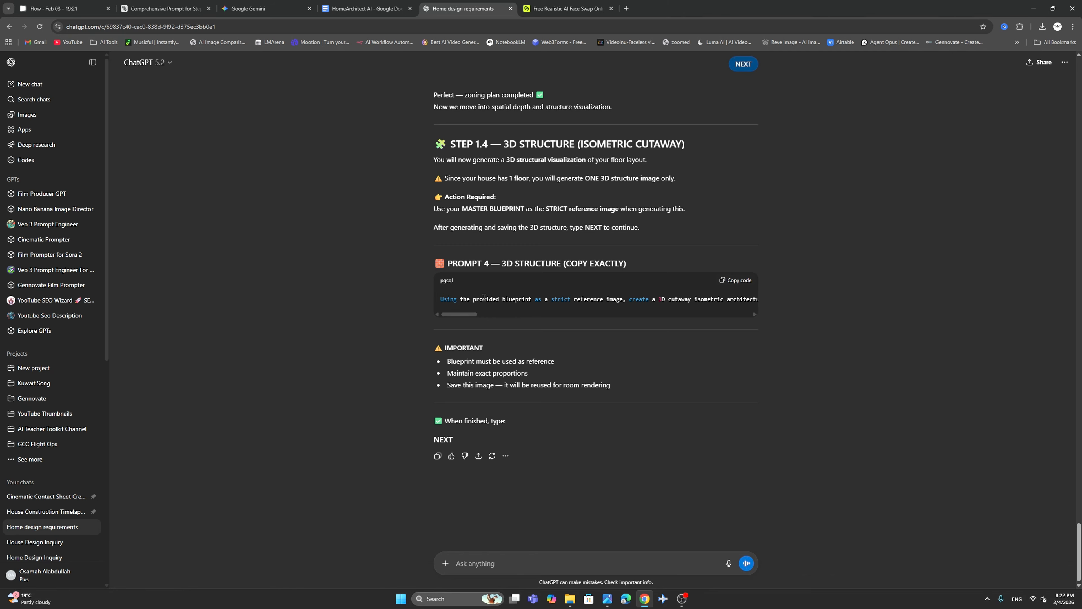
pyautogui.click(742, 280)
# In Higgsfield, replace the room color prompt with the copied 3D structure prompt and generate the isometric cutaway.
pyautogui.click(567, 9)
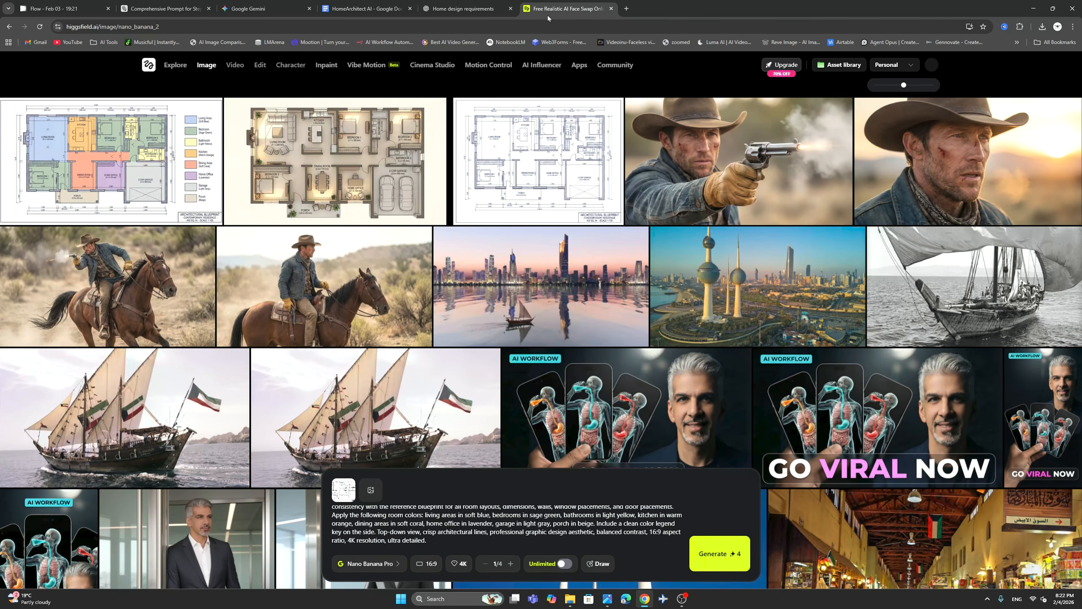
pyautogui.hotkey('ctrl', 'a')
pyautogui.rightClick(466, 515)
pyautogui.click(479, 363)
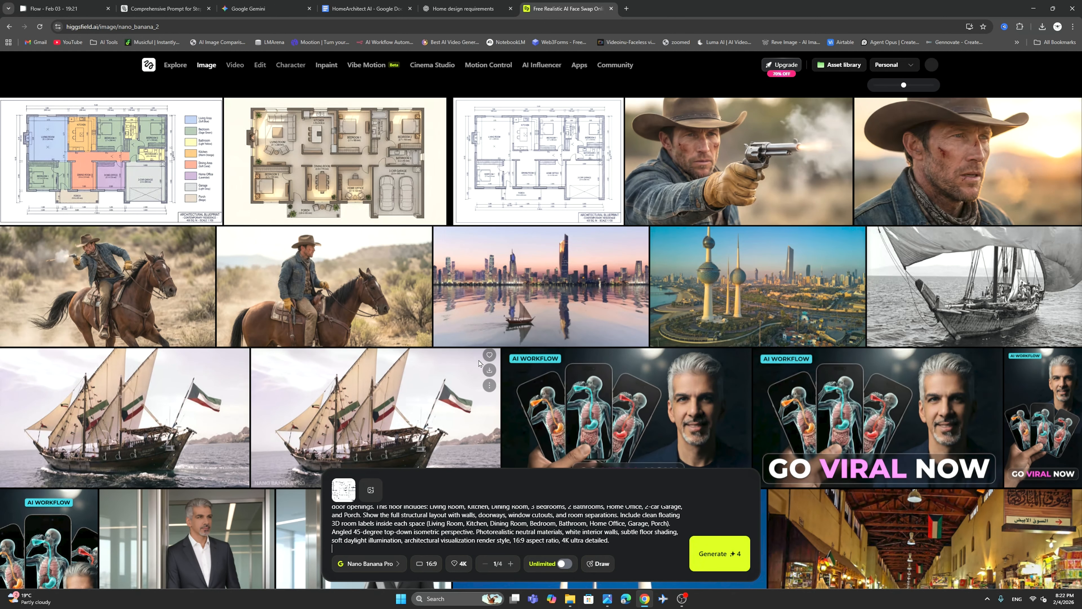
pyautogui.press('Return')
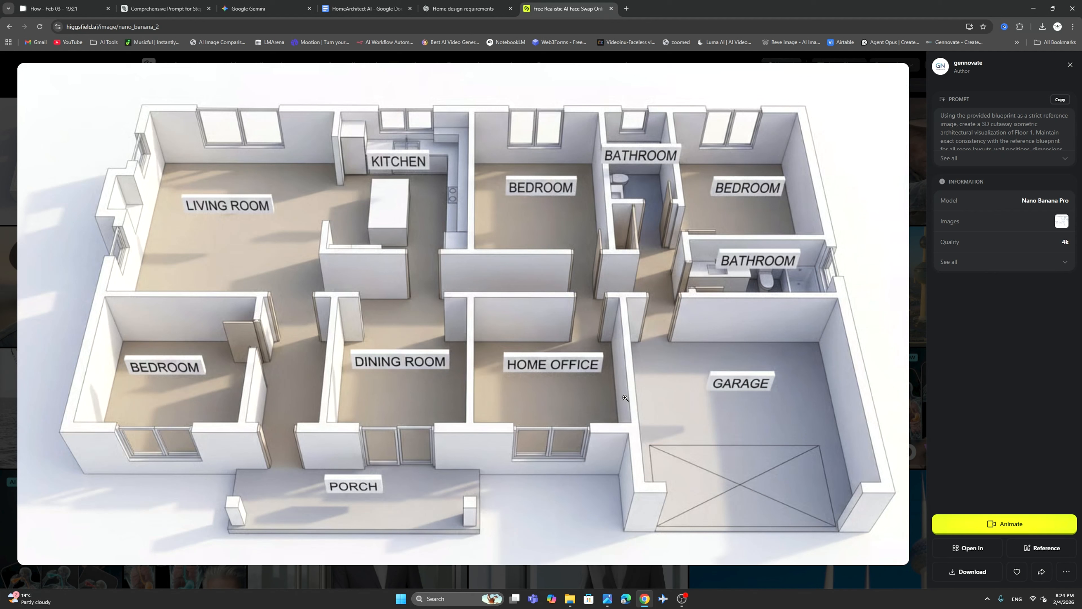
# Compare the master blueprint with the 3D cutaway image at full size and download the cutaway.
pyautogui.press('Escape')
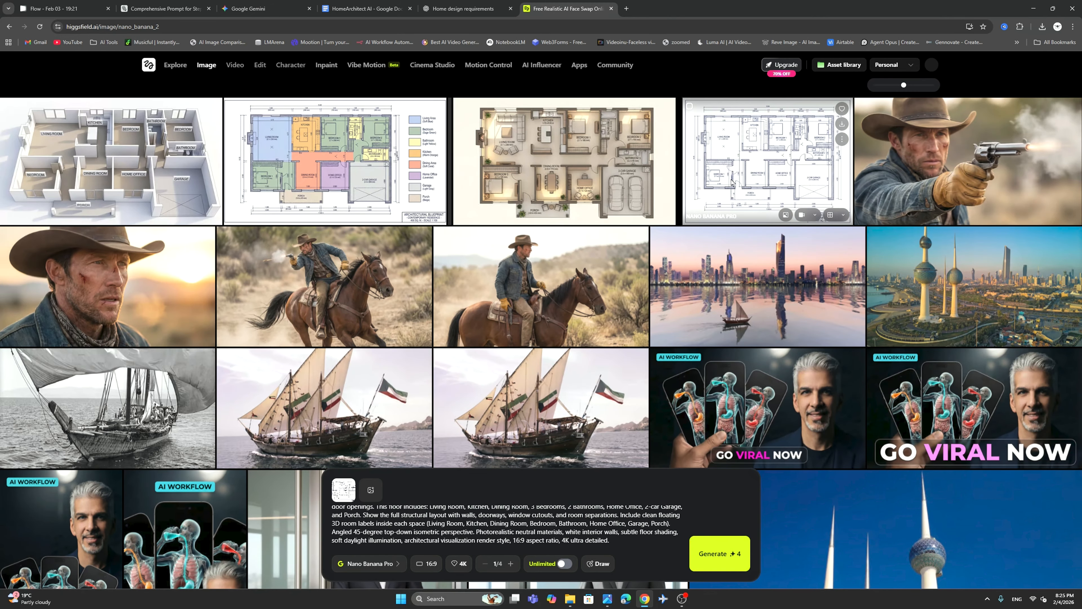
pyautogui.click(733, 153)
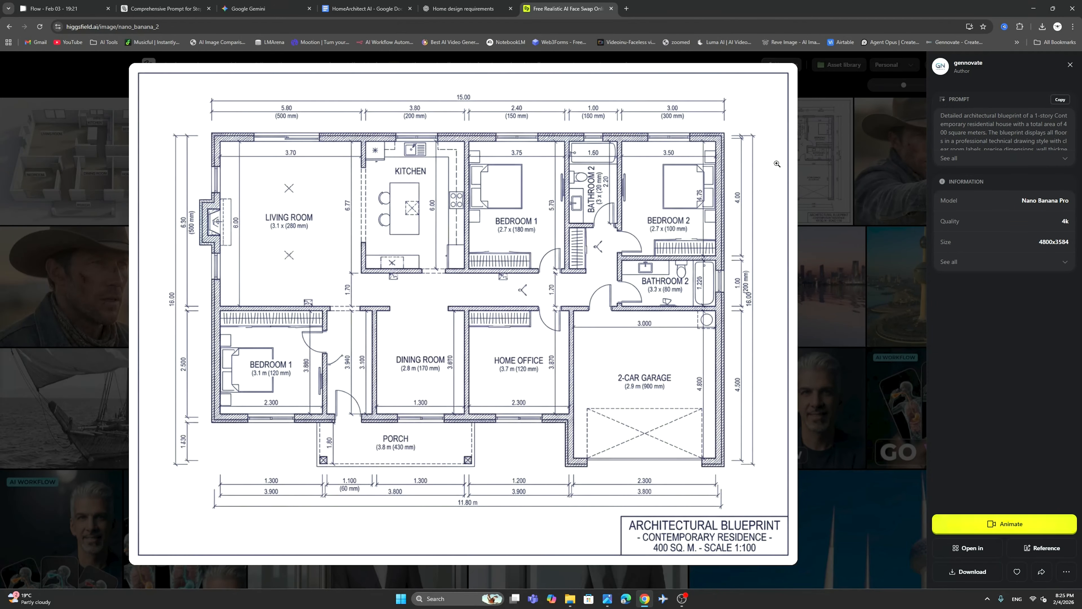
pyautogui.press('Escape')
pyautogui.click(132, 164)
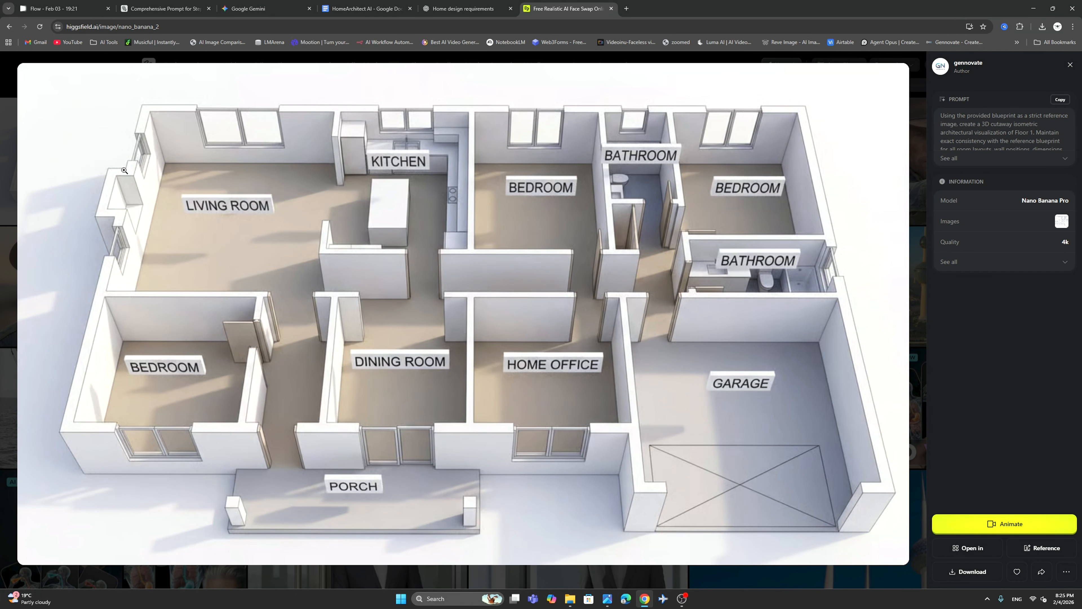
pyautogui.click(1, 164)
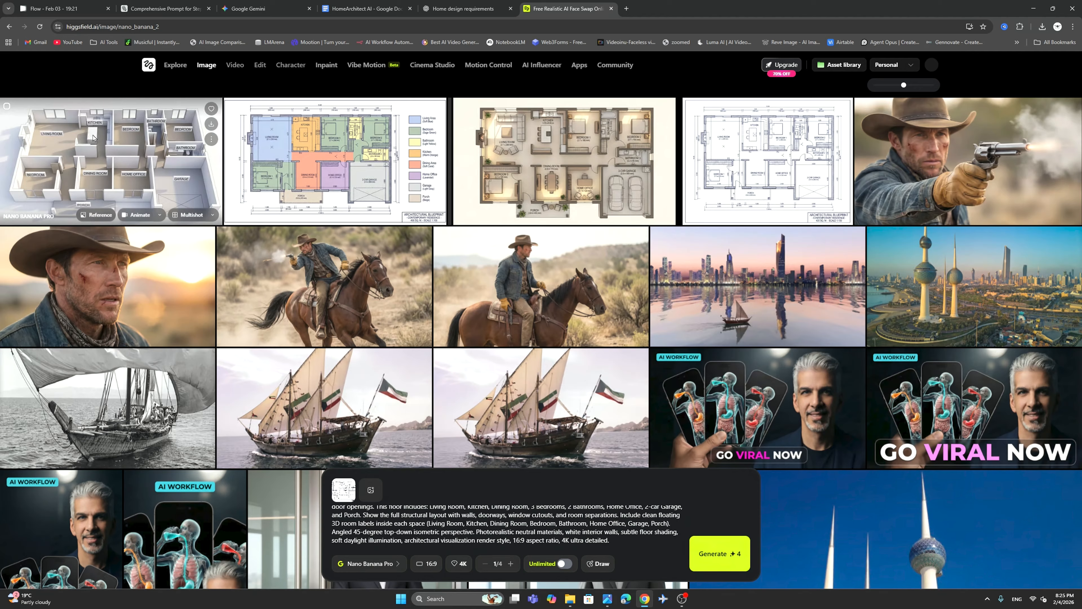
pyautogui.click(212, 124)
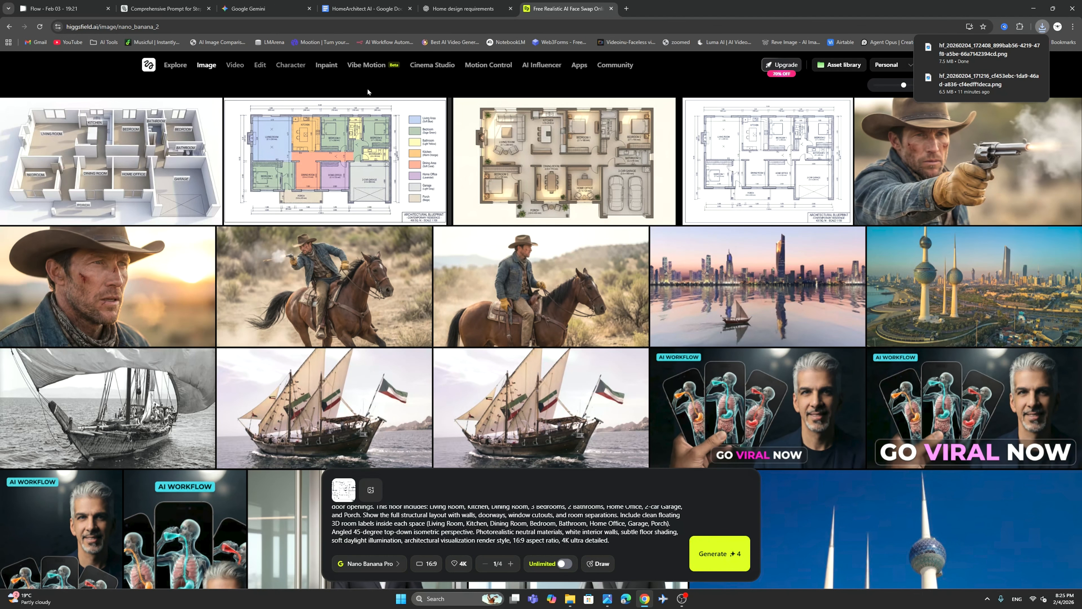
# Switch to ChatGPT and send NEXT to request the 3D exterior view prompt.
pyautogui.click(455, 5)
pyautogui.doubleClick(444, 440)
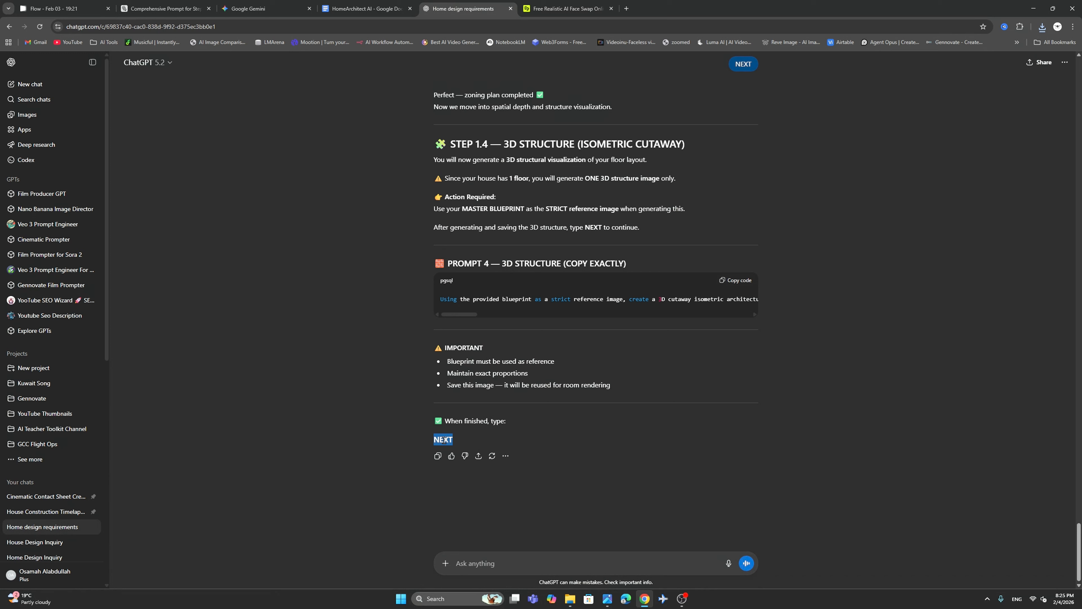
pyautogui.rightClick(444, 440)
pyautogui.click(453, 452)
pyautogui.rightClick(463, 563)
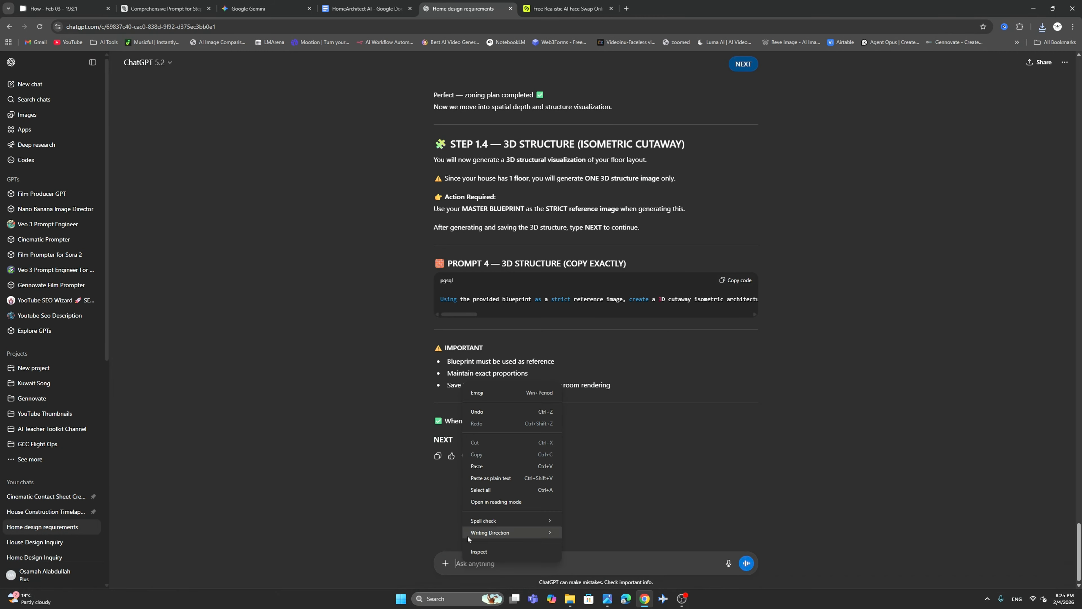
pyautogui.click(512, 472)
pyautogui.click(747, 565)
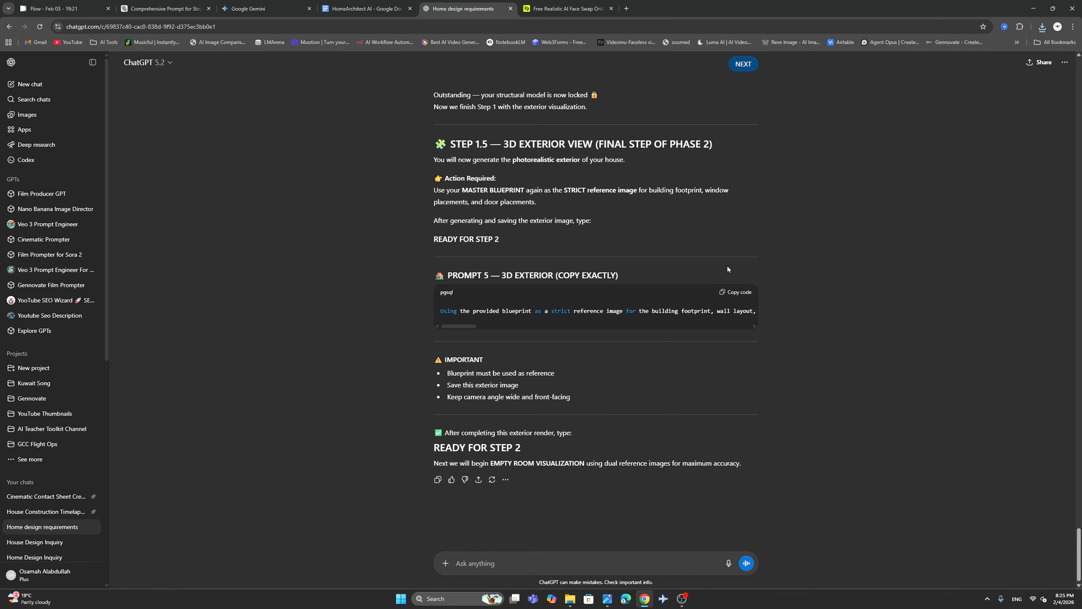
# Copy the Prompt 5 3D exterior text, replace the prompt in Higgsfield with it, and generate the exterior render from the blueprint.
pyautogui.click(738, 294)
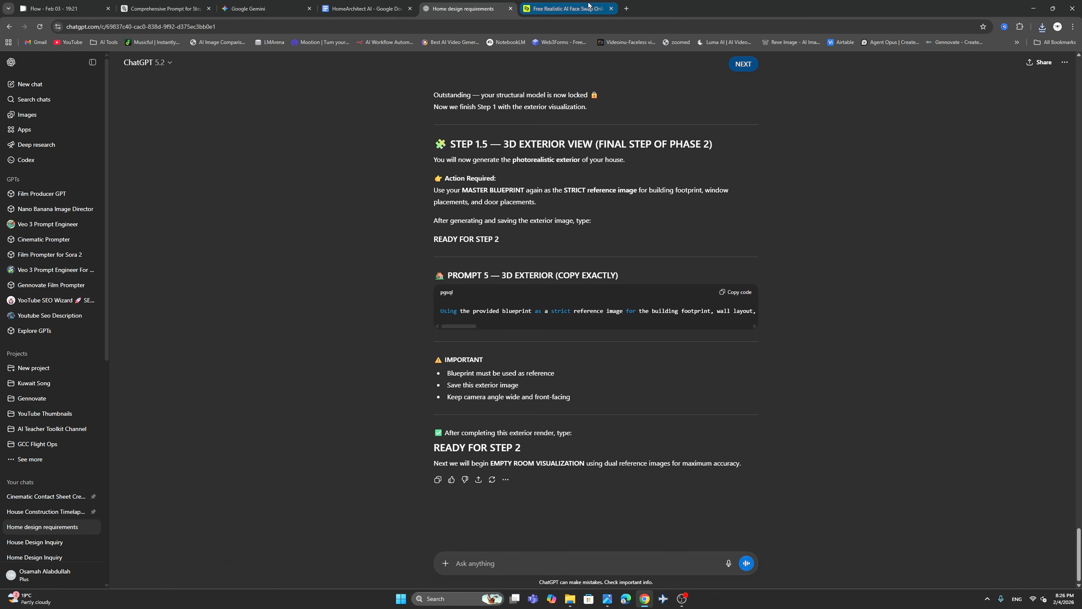
pyautogui.click(566, 6)
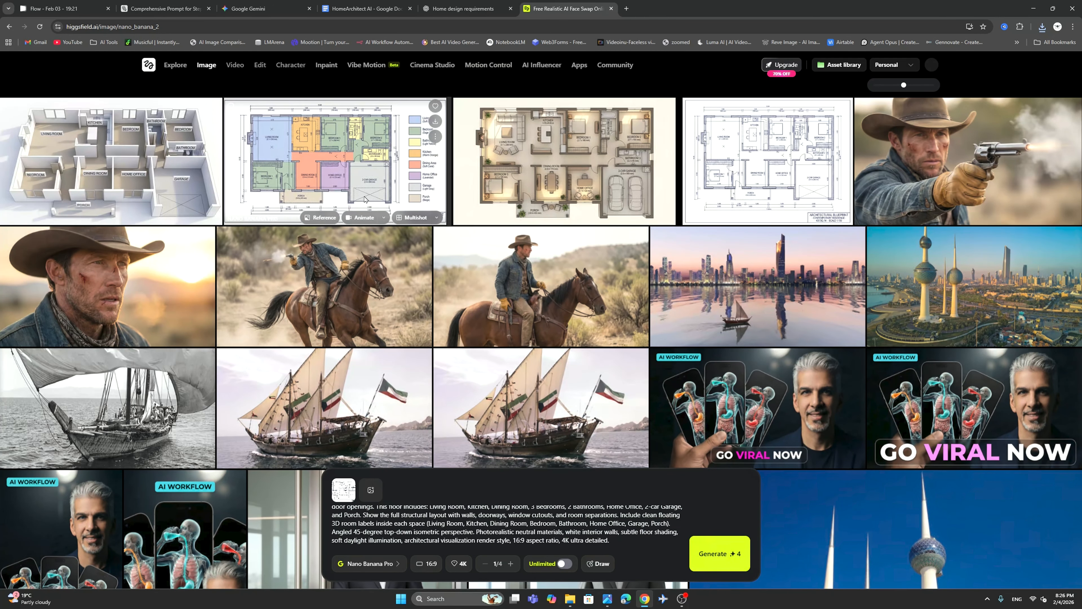
pyautogui.click(417, 522)
pyautogui.hotkey('ctrl', 'a')
pyautogui.rightClick(417, 521)
pyautogui.click(435, 386)
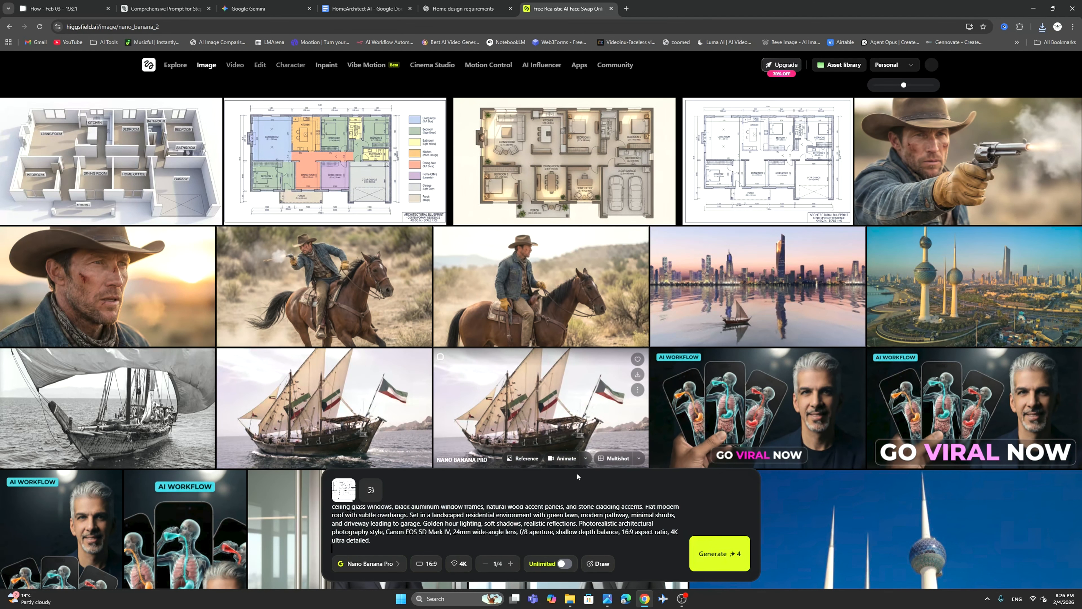
pyautogui.click(720, 553)
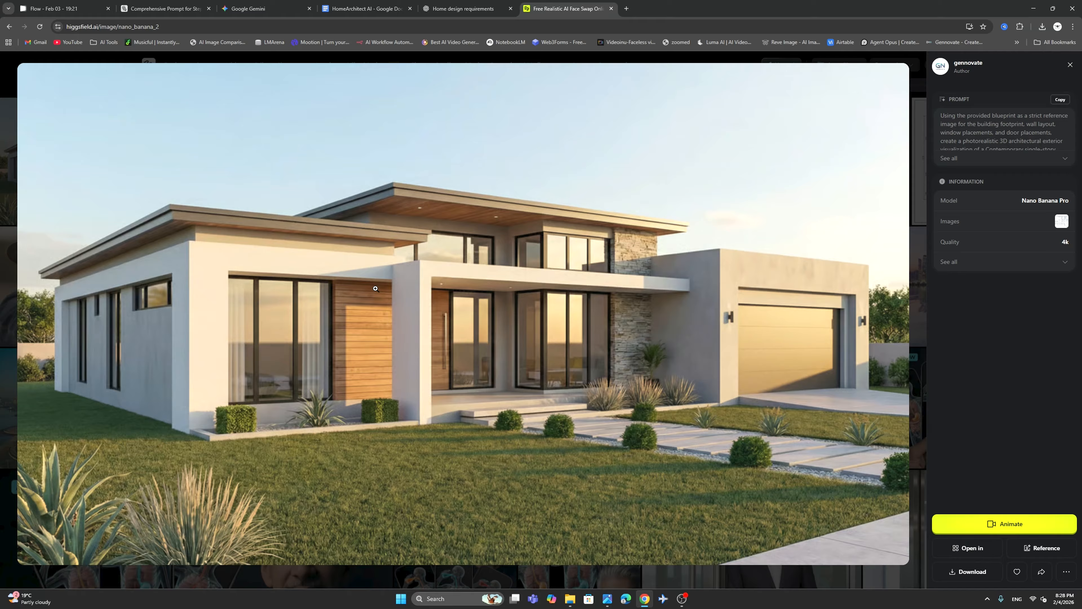
# View the 3D cutaway at full size and add its downloaded file as a second reference image beside the master blueprint.
pyautogui.click(1, 219)
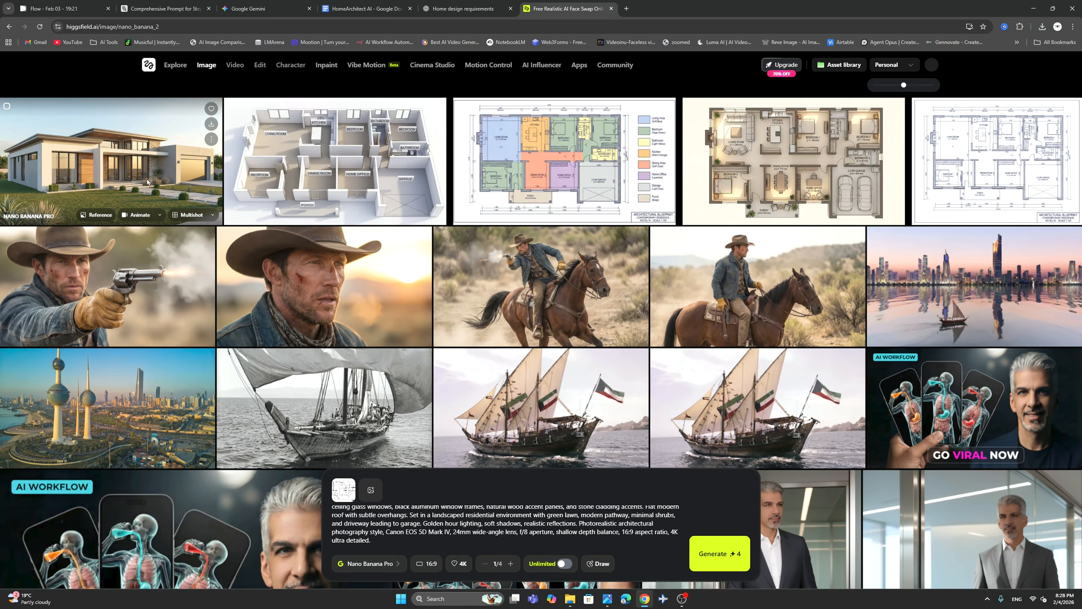
pyautogui.click(341, 135)
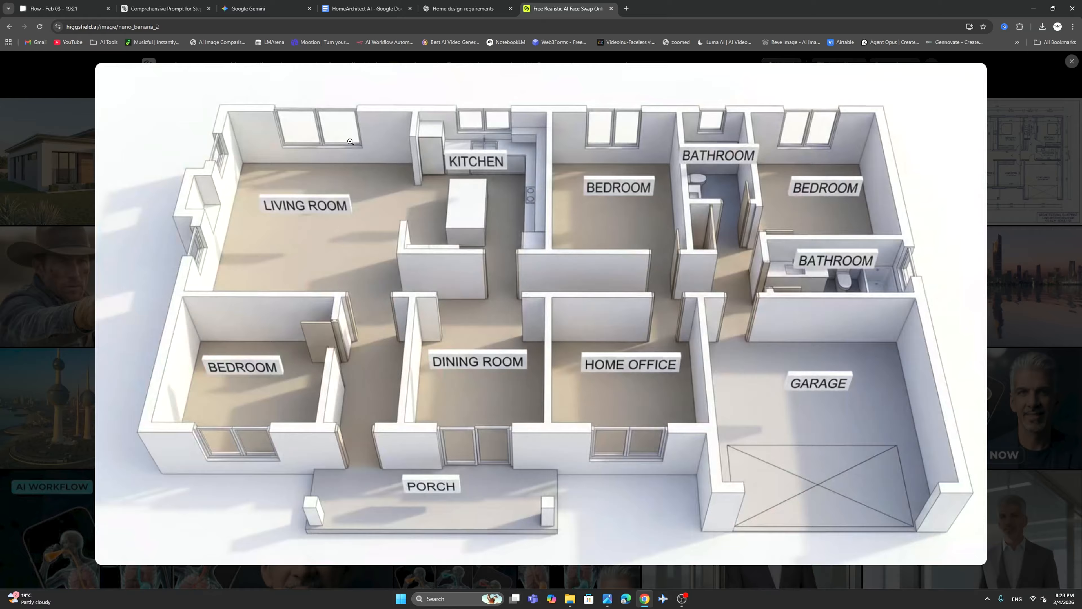
pyautogui.click(522, 201)
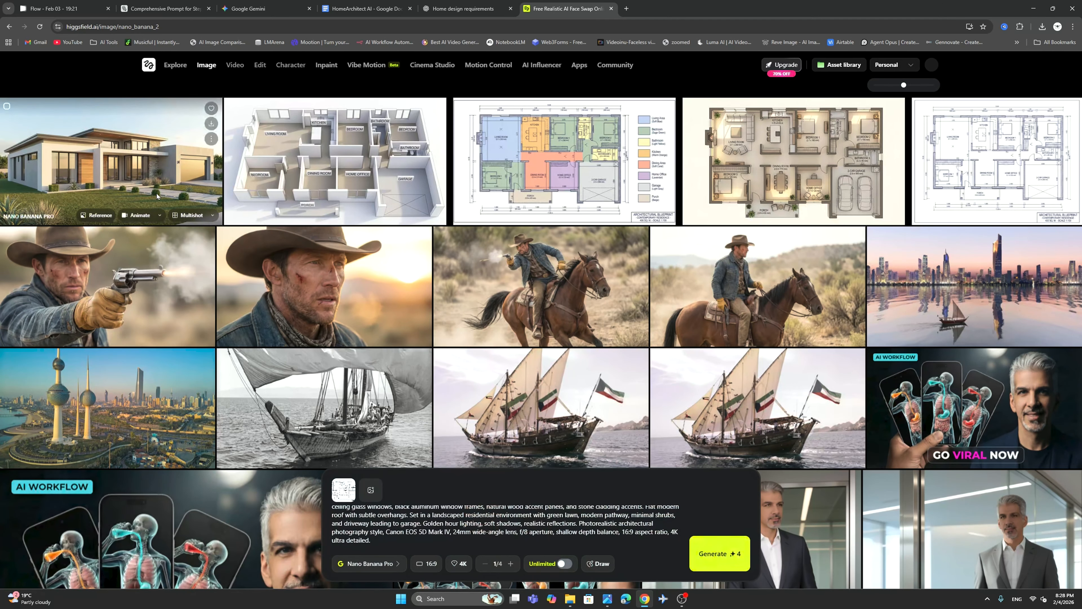
pyautogui.click(370, 491)
pyautogui.scroll(-10, 370, 494)
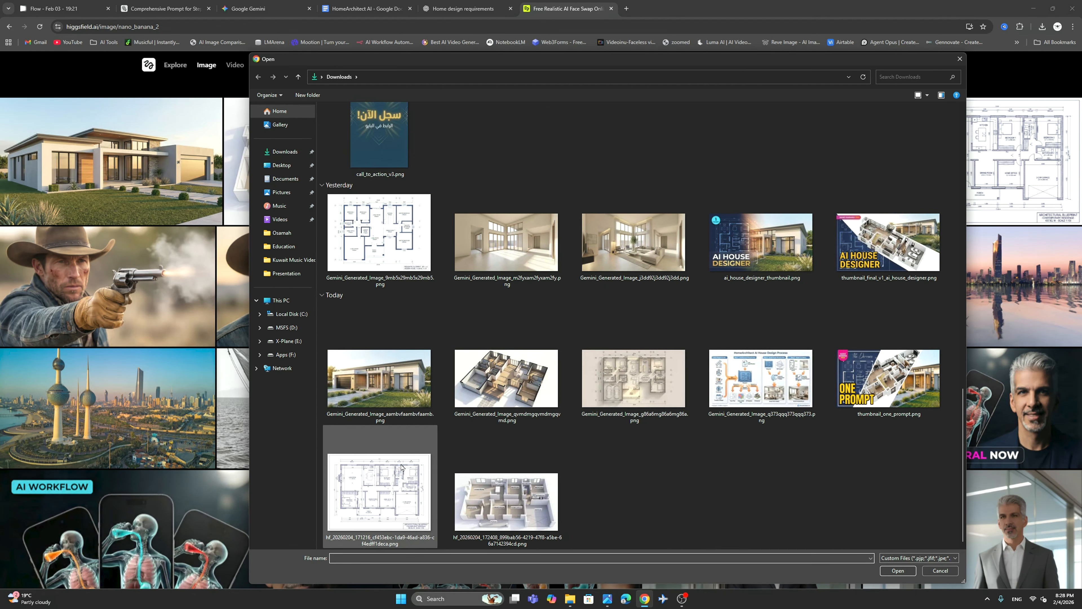
pyautogui.doubleClick(503, 502)
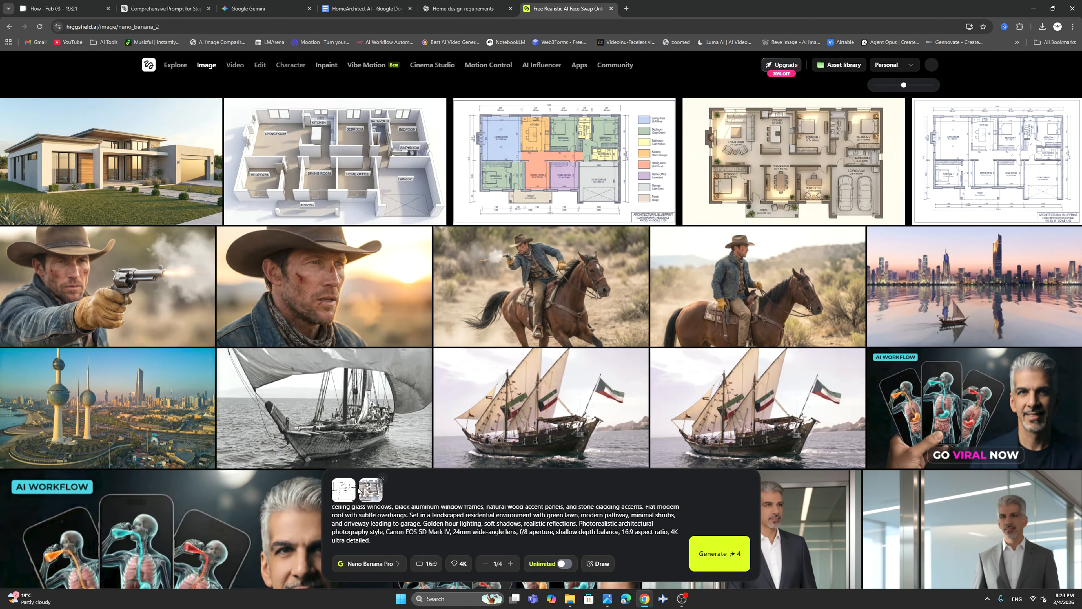
# Switch to ChatGPT and send READY FOR STEP 2 to begin the empty room visualization phase.
pyautogui.click(453, 9)
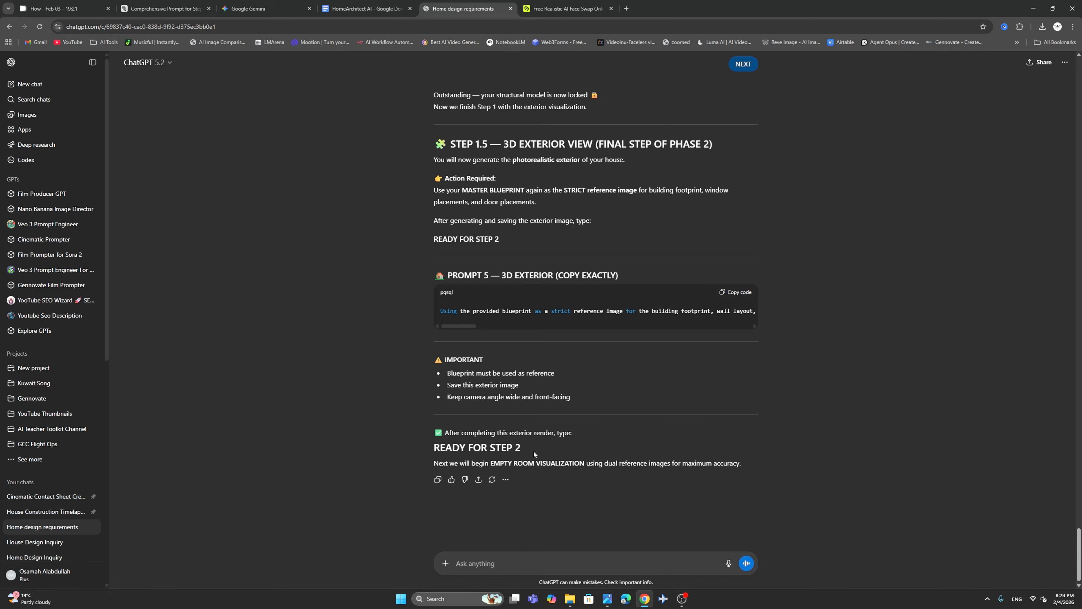
pyautogui.moveTo(534, 451); pyautogui.dragTo(433, 452)
pyautogui.rightClick(442, 451)
pyautogui.click(458, 456)
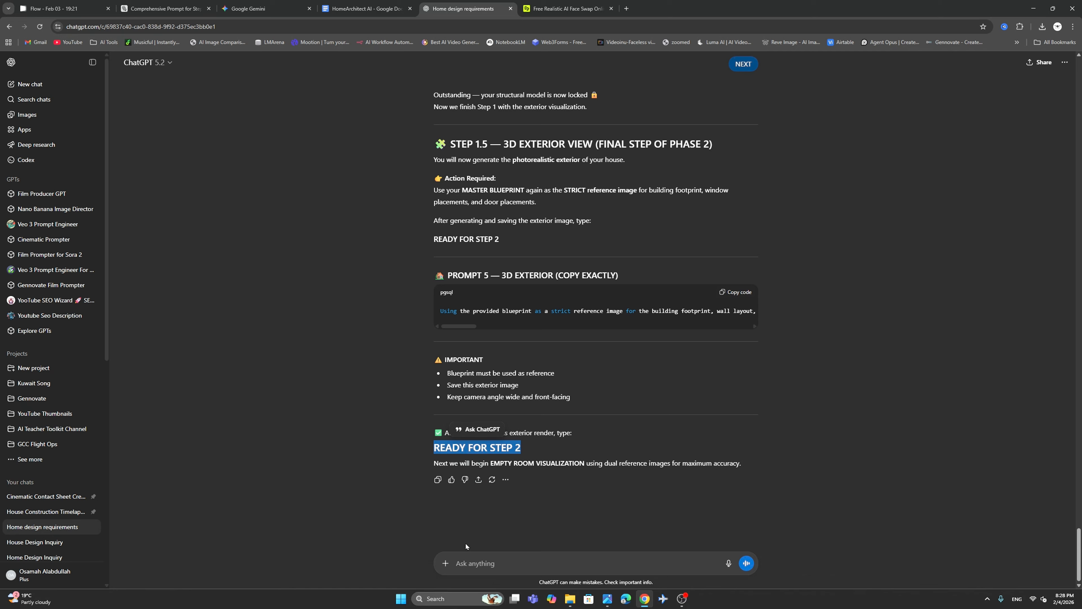
pyautogui.rightClick(463, 556)
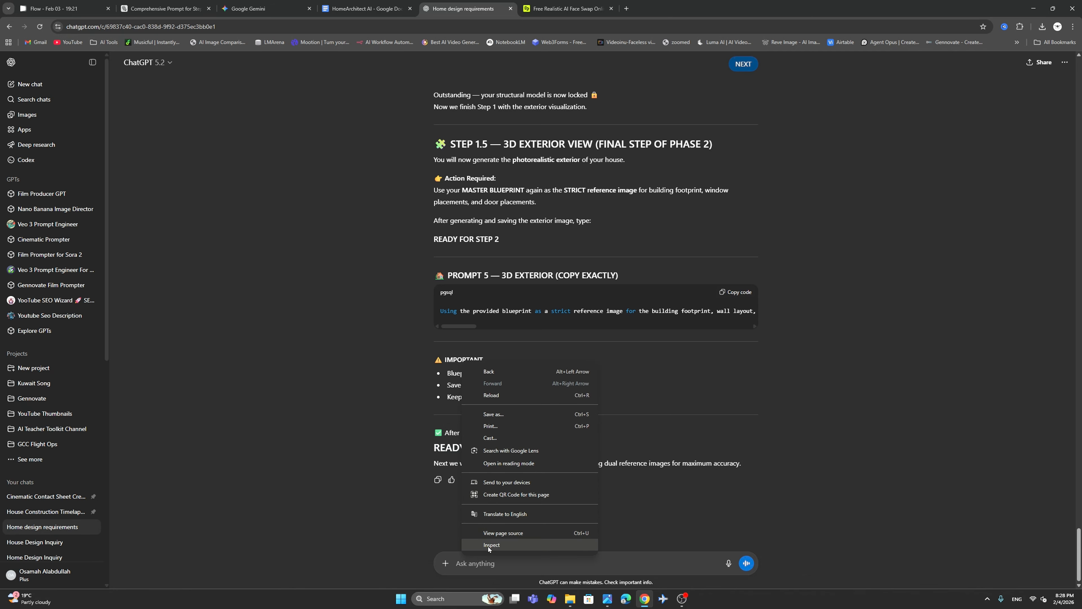
pyautogui.rightClick(480, 563)
pyautogui.click(506, 467)
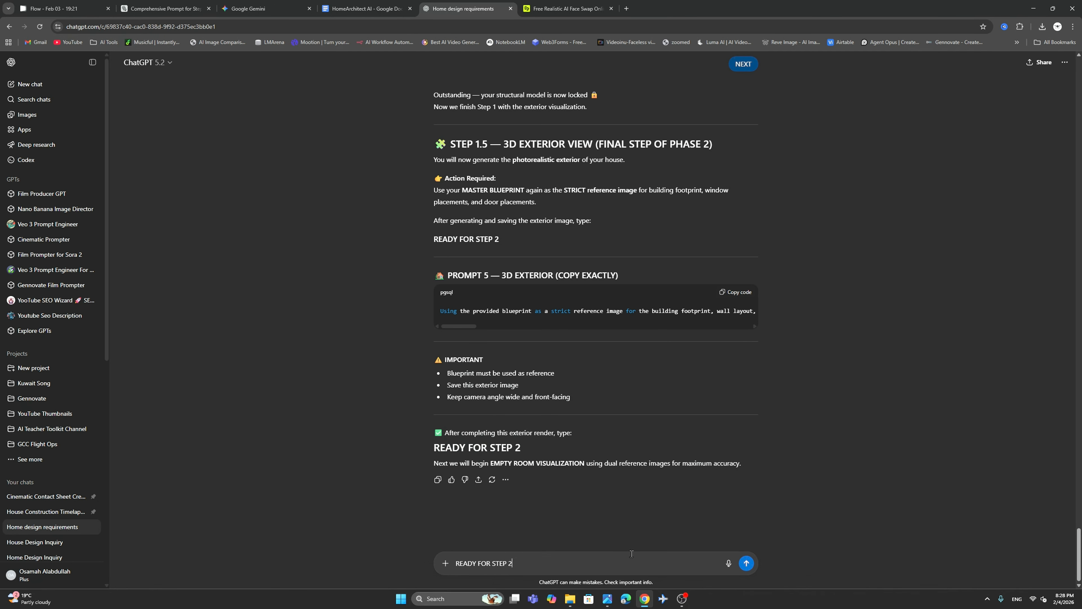
pyautogui.click(746, 563)
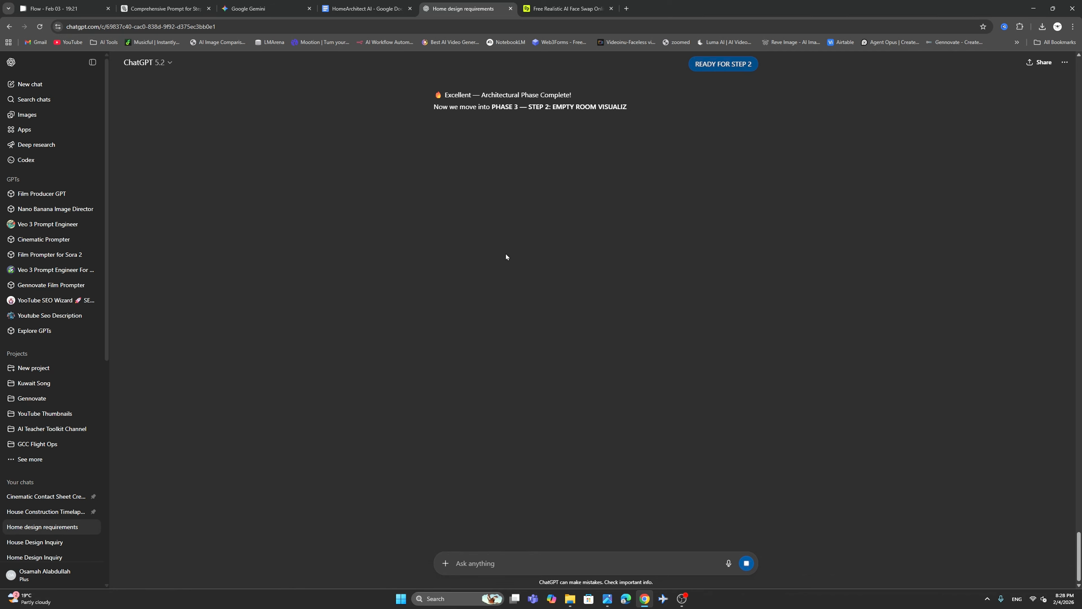